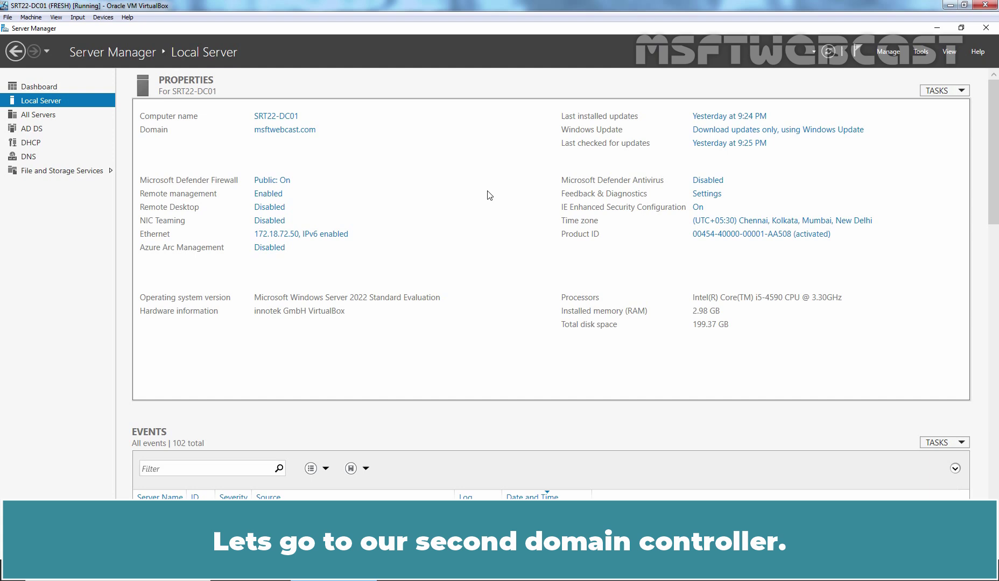
pyautogui.click(64, 572)
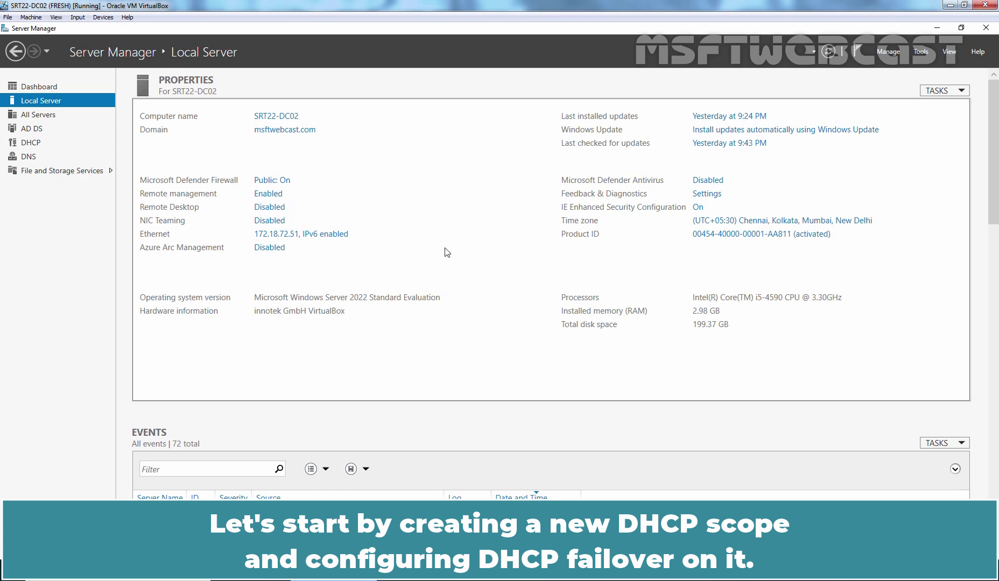
# Launch the DHCP console from Server Manager Tools, maximized, with a wider tree pane
pyautogui.click(921, 51)
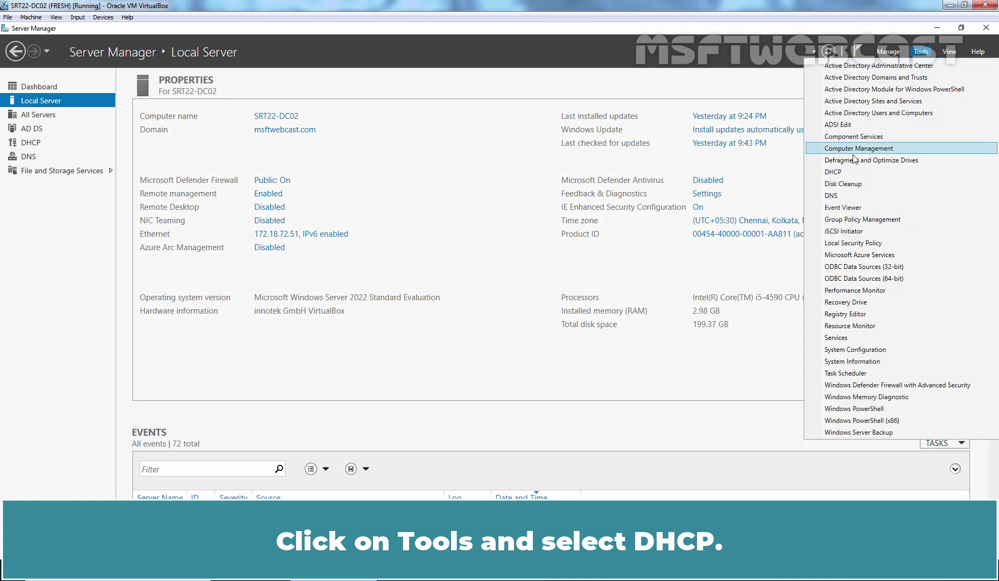
pyautogui.click(843, 171)
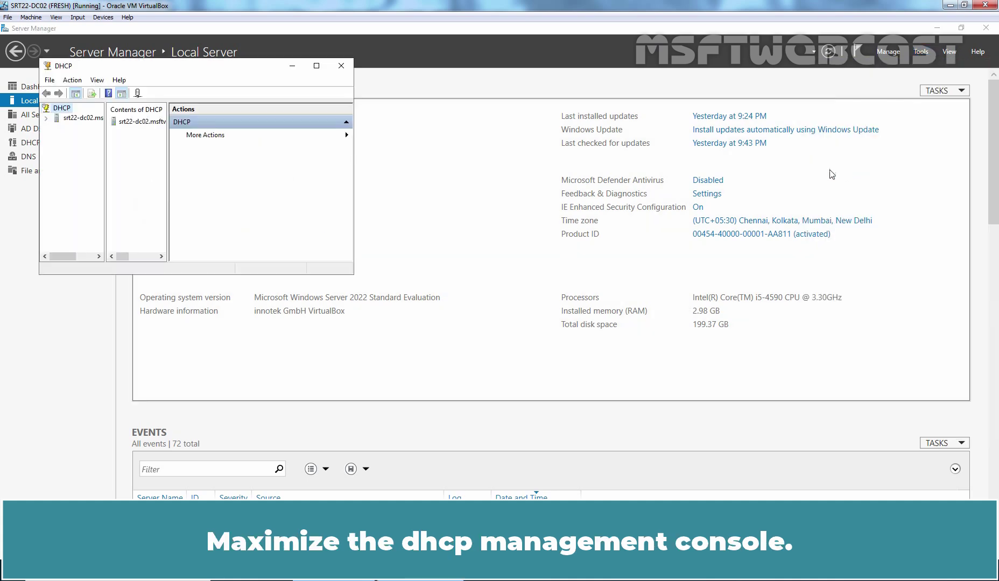
pyautogui.click(316, 65)
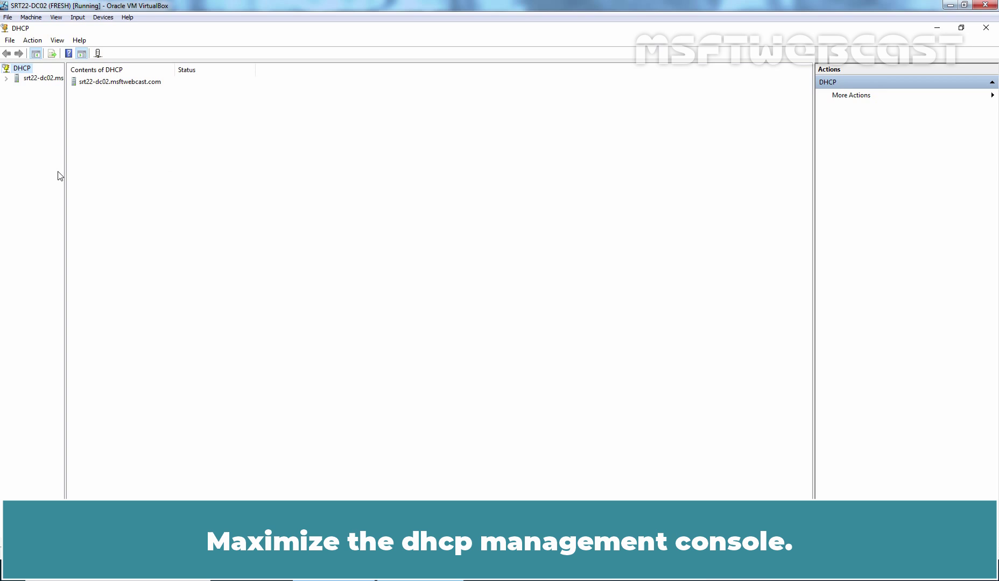
pyautogui.moveTo(65, 183); pyautogui.dragTo(125, 181)
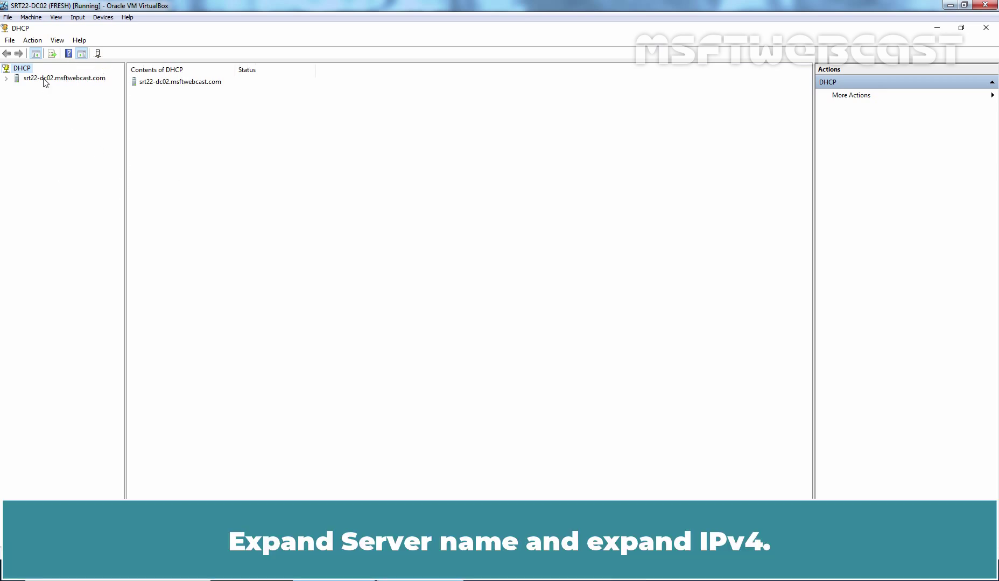
# Expand the DC02 server and its IPv4 node, then bring up IPv4's context menu
pyautogui.doubleClick(44, 79)
pyautogui.click(17, 88)
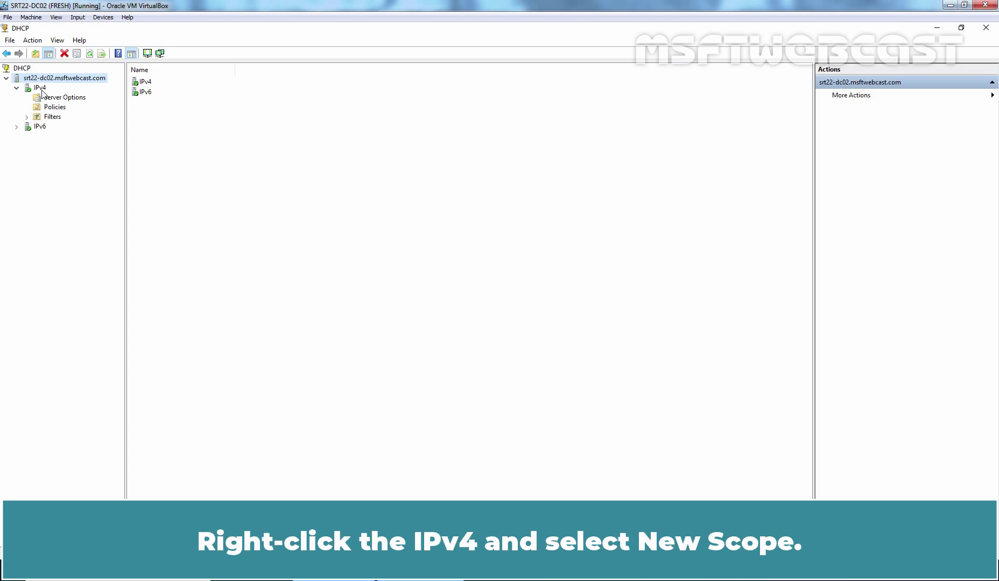
pyautogui.click(42, 91)
pyautogui.rightClick(42, 91)
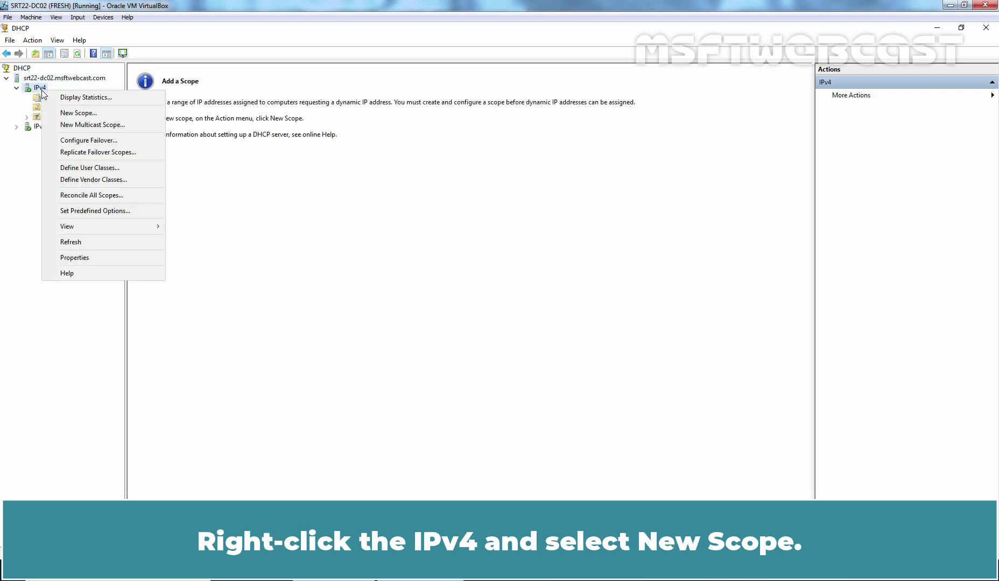
# Start the New Scope Wizard and name the scope SCOPE-1 with description Office LAN
pyautogui.click(97, 114)
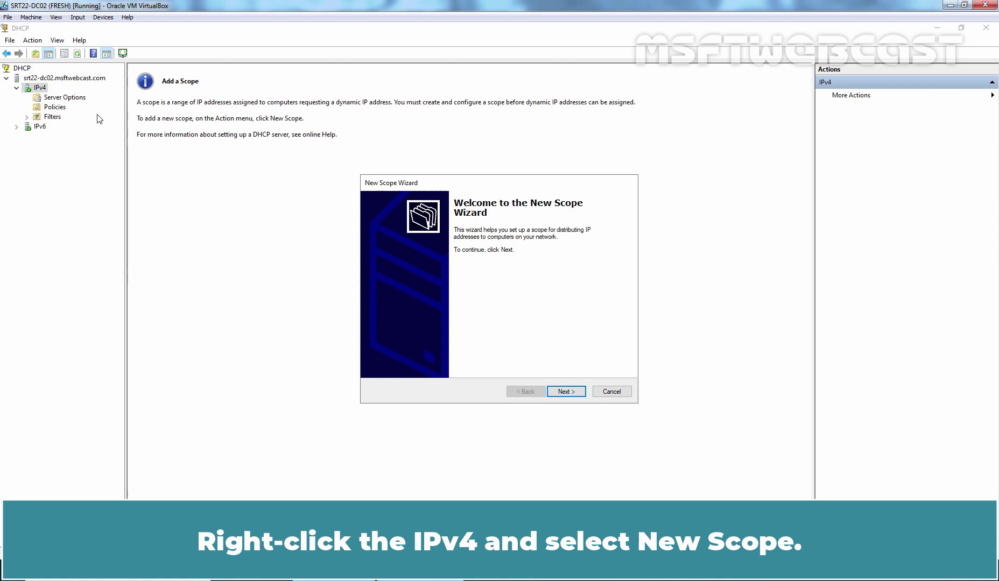
pyautogui.click(566, 391)
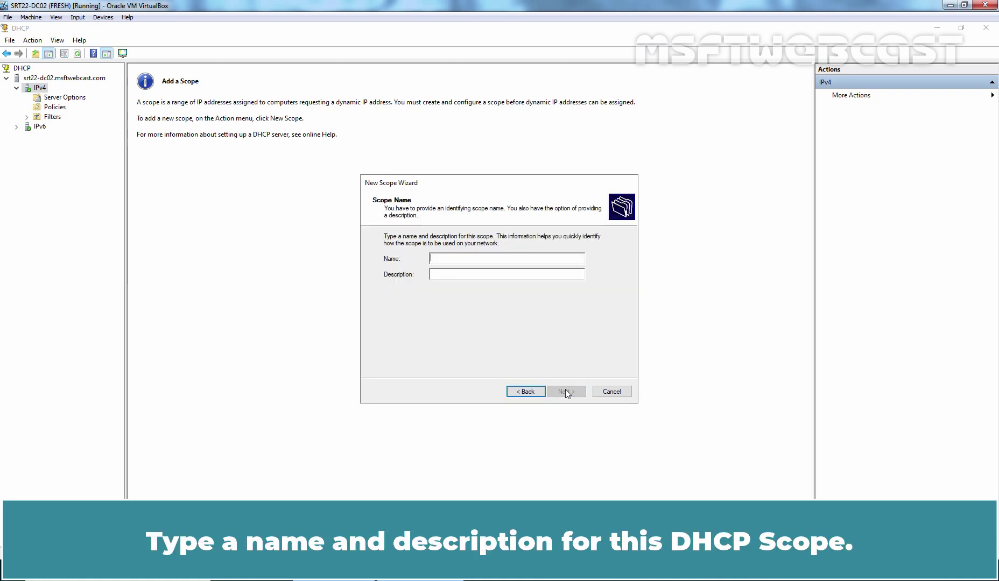
pyautogui.write('SCOPE-1')
pyautogui.press('Tab')
pyautogui.write('Office LA')
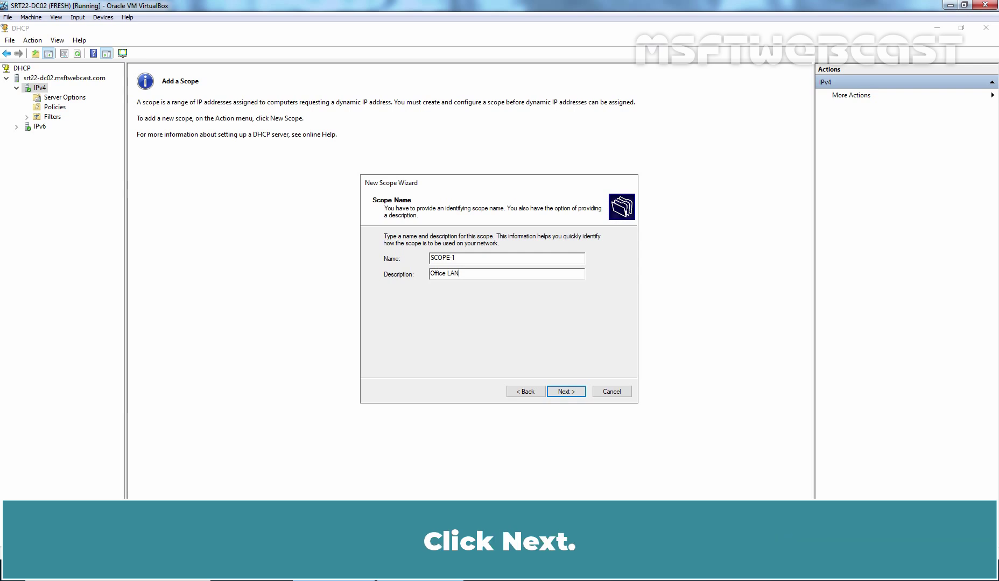
pyautogui.click(565, 394)
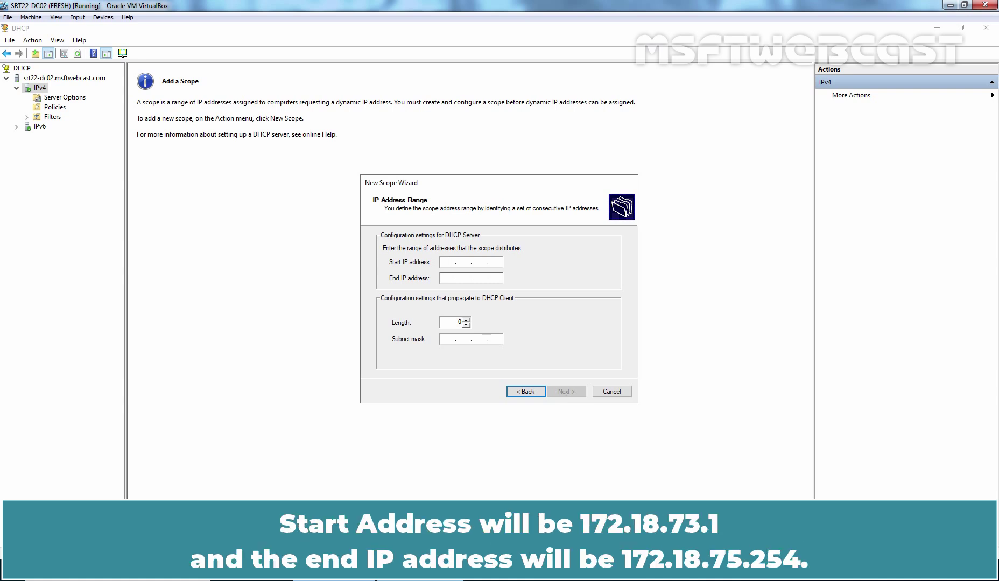
# Enter the address range 172.18.73.1 to 172.18.75.254 and select the subnet mask's third octet
pyautogui.write('172.18.73.')
pyautogui.press('Tab')
pyautogui.write('172.18.75.')
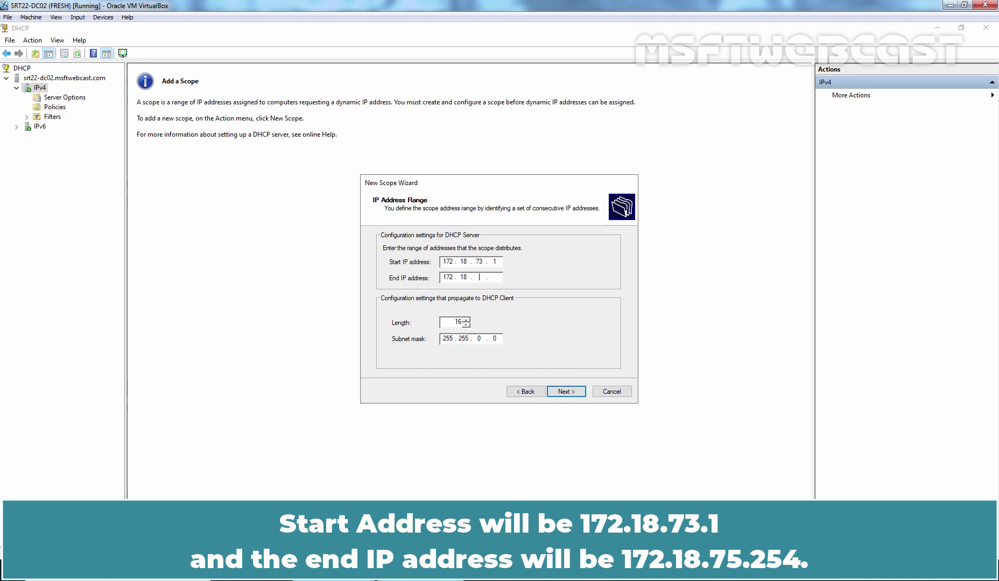
pyautogui.write('254')
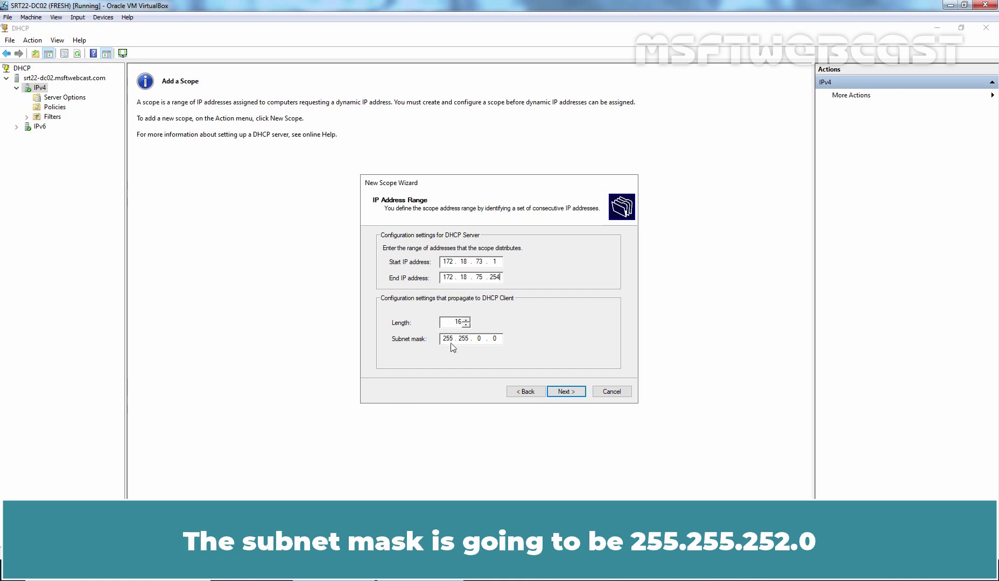
pyautogui.doubleClick(478, 339)
# Set subnet mask 255.255.252.0, skip exclusions, keep the default lease, and configure options now
pyautogui.write('252')
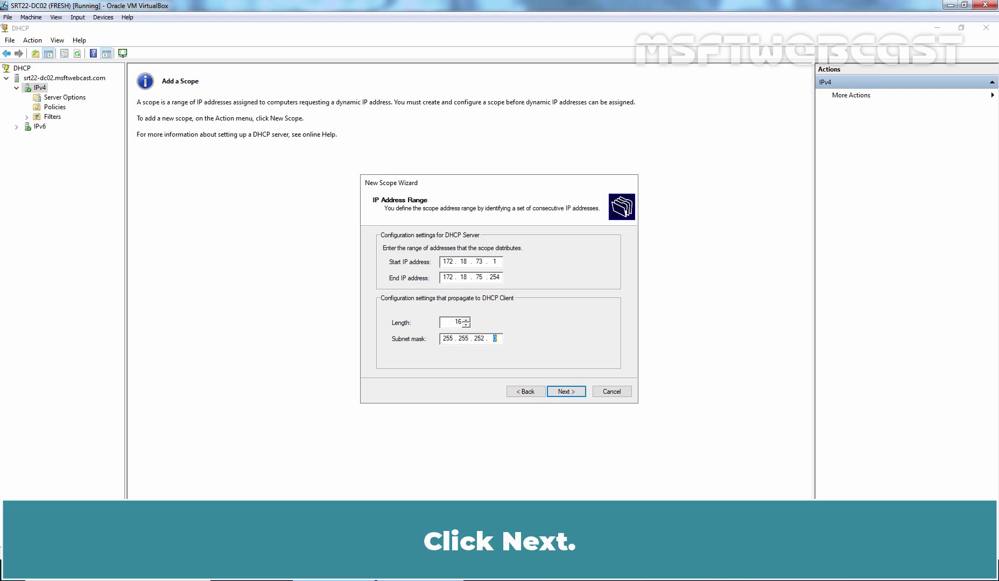
pyautogui.click(562, 395)
pyautogui.click(561, 392)
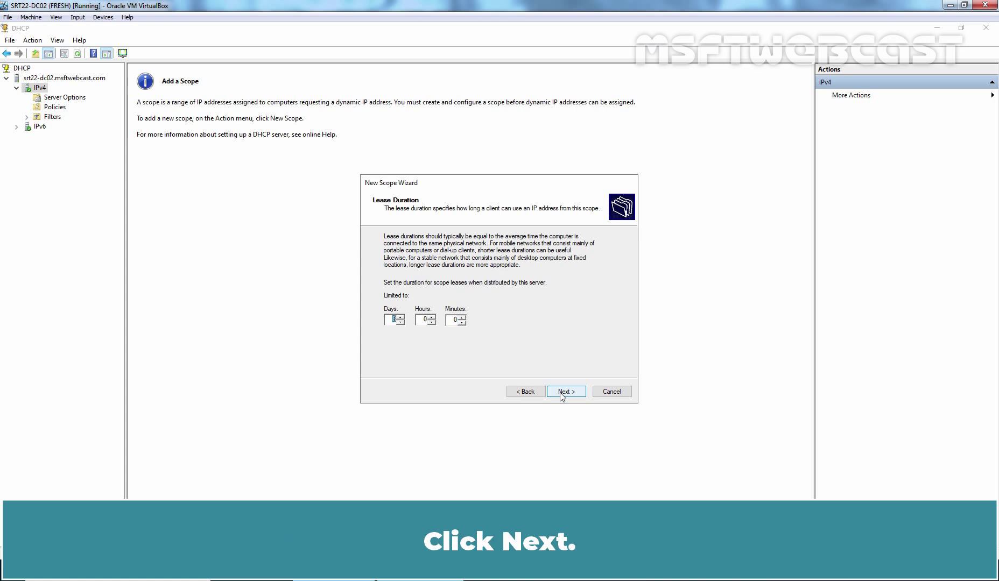
pyautogui.click(561, 393)
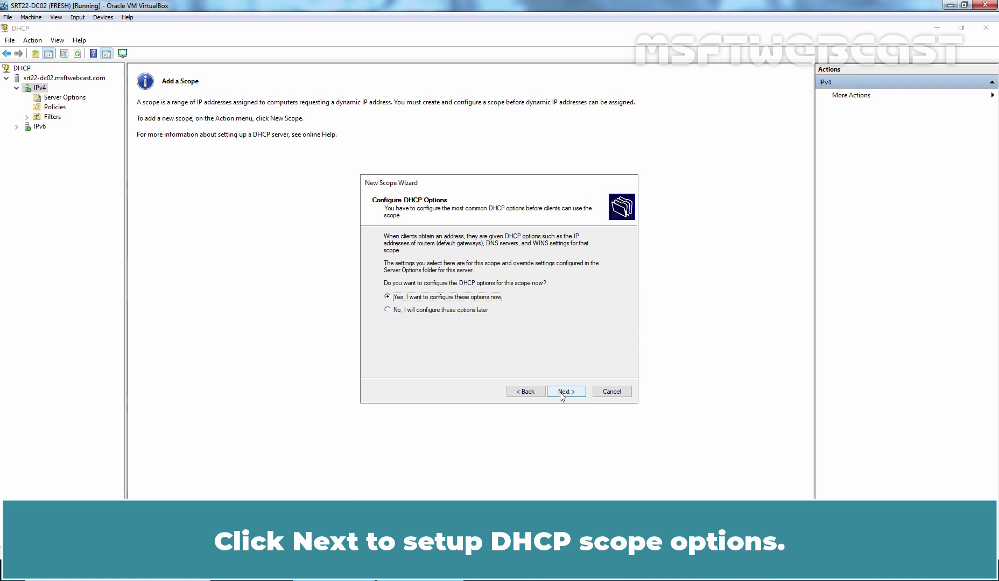
pyautogui.click(561, 393)
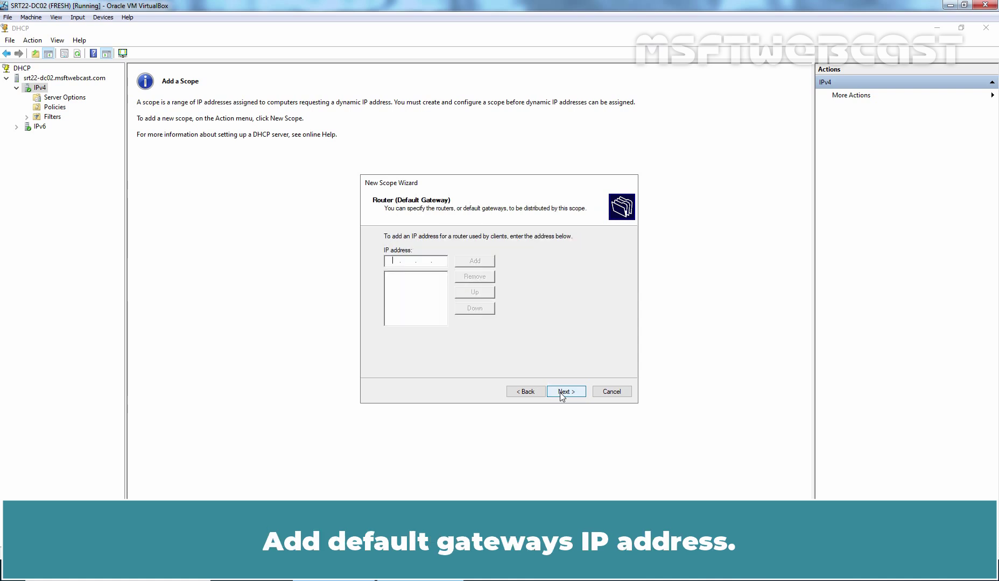
# Add gateway 172.18.72.1, remove DNS server 172.18.72.51, skip WINS, and reach the completion page
pyautogui.write('172 . ')
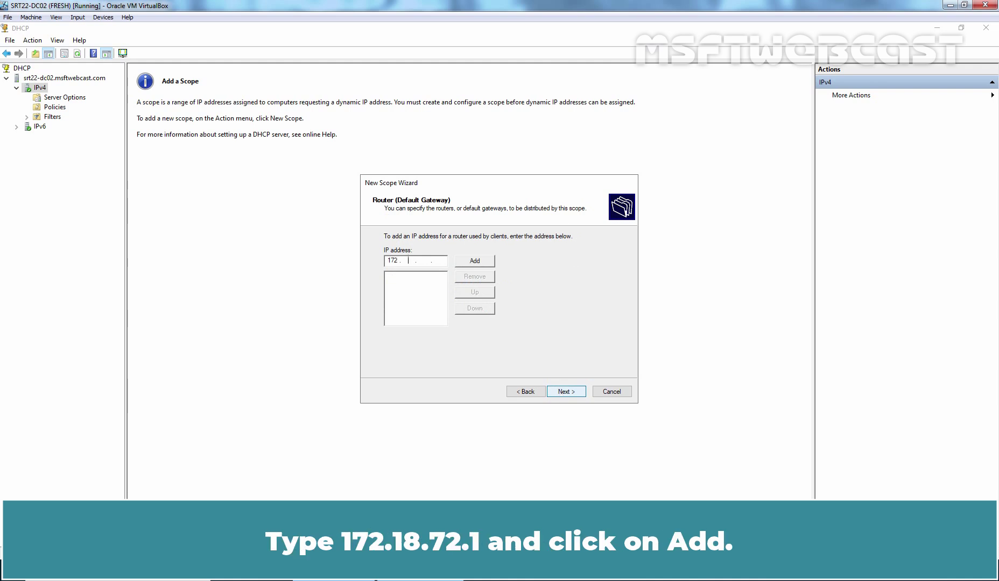
pyautogui.write('18 . 72 .')
pyautogui.click(476, 263)
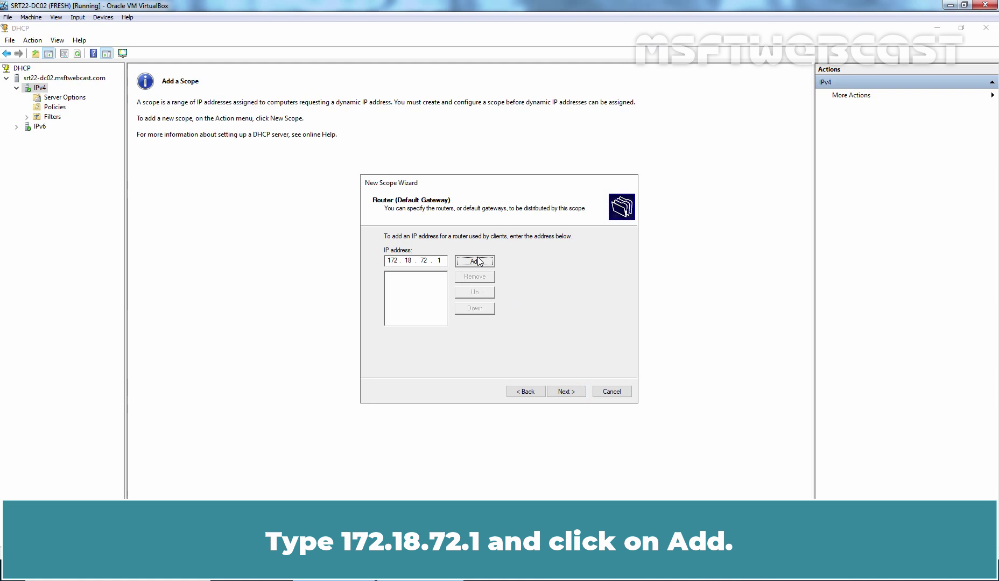
pyautogui.click(564, 392)
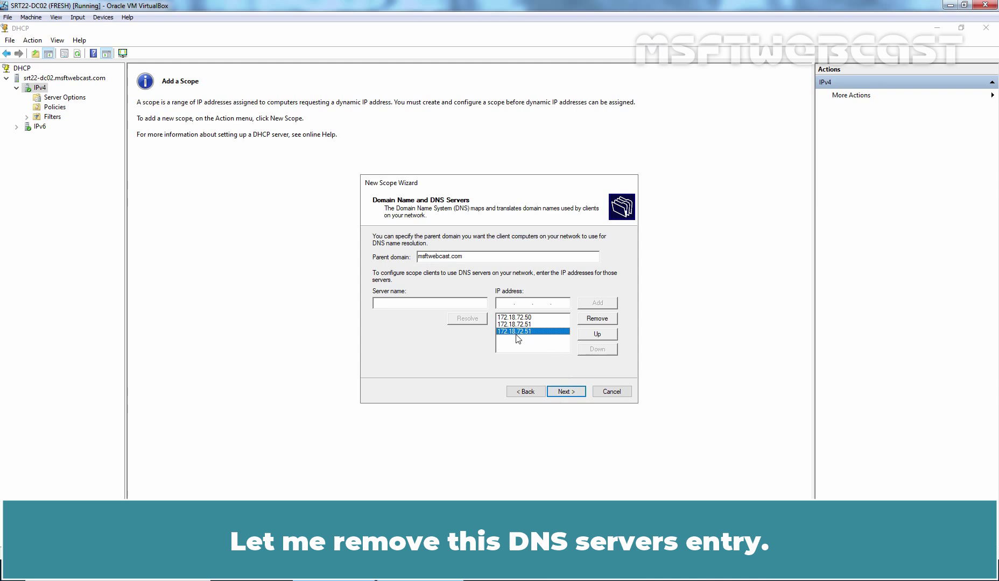
pyautogui.click(599, 319)
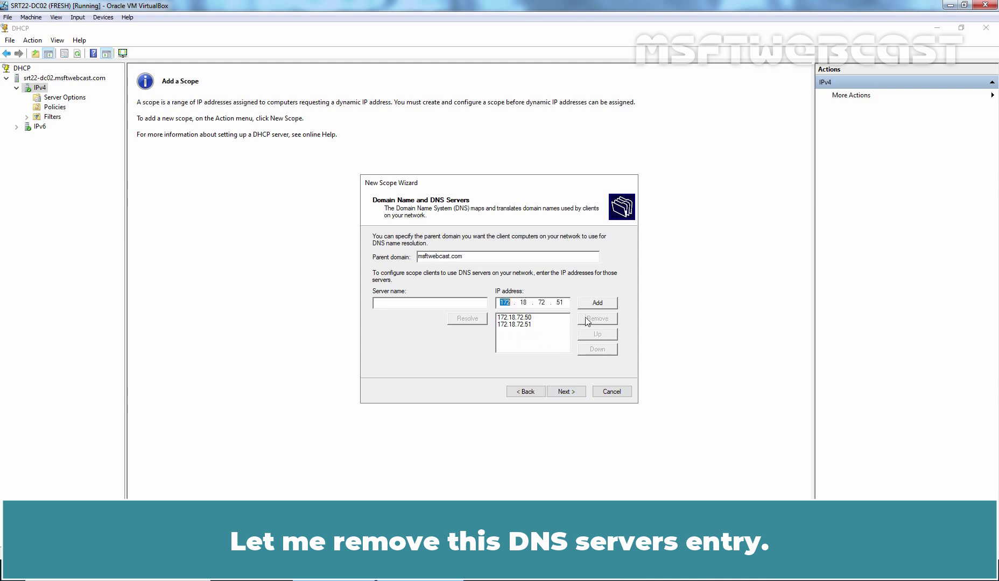
pyautogui.click(566, 395)
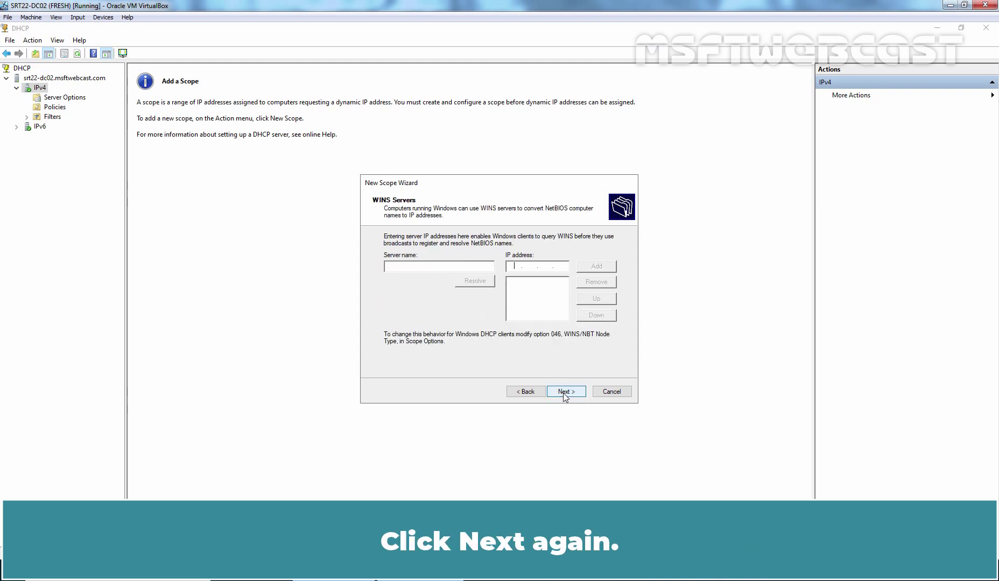
pyautogui.click(565, 393)
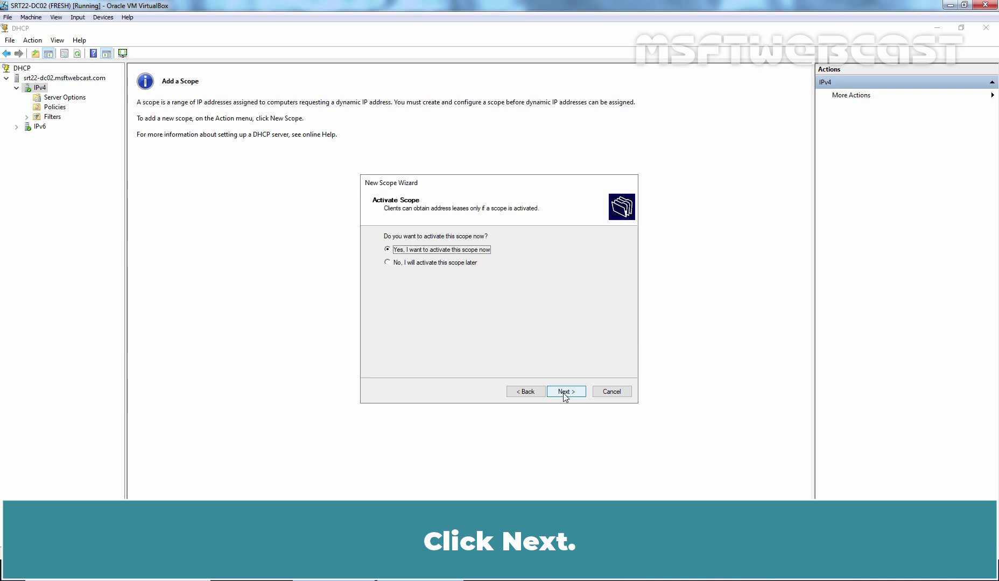
pyautogui.click(565, 393)
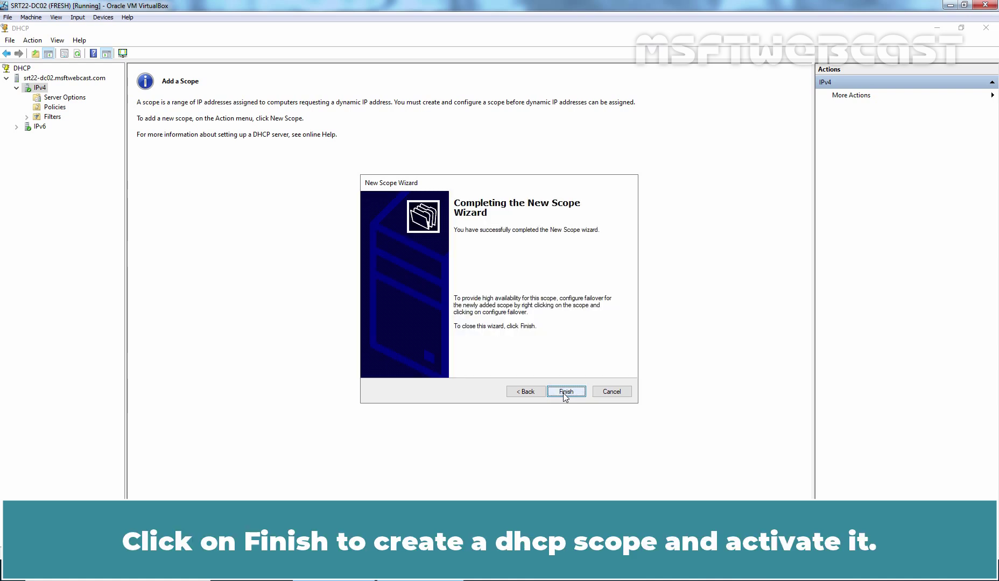
# Finish the wizard to create active scope [172.18.72.0] SCOPE-1, then open its context menu
pyautogui.click(565, 395)
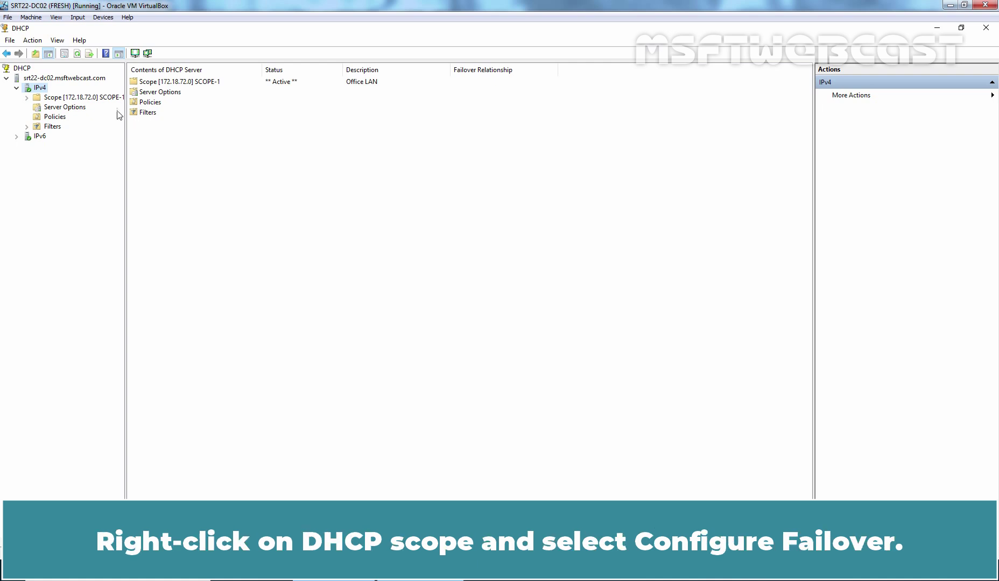
pyautogui.doubleClick(86, 97)
pyautogui.rightClick(88, 99)
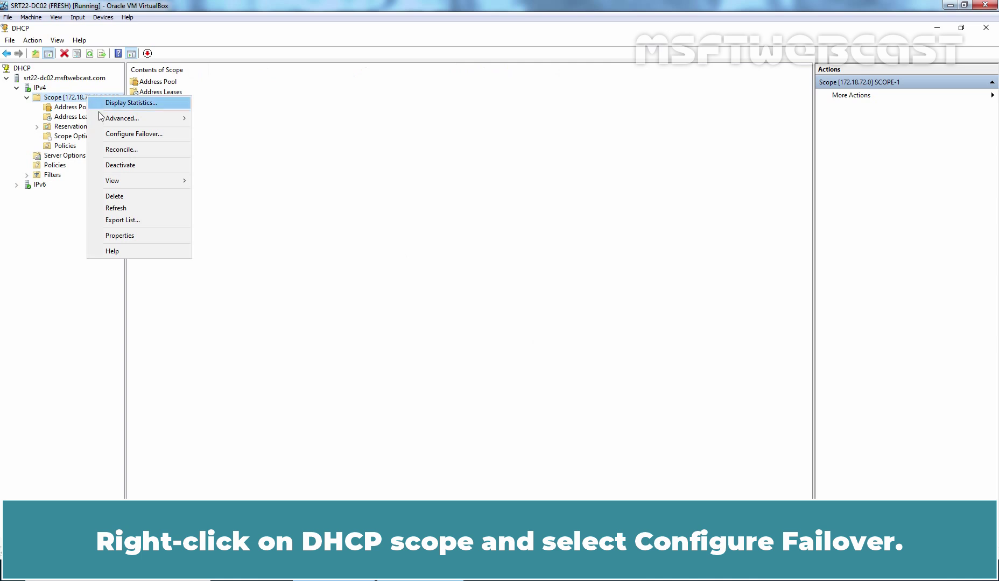
# Start Configure Failover for SCOPE-1, keeping scope 172.18.72.0 selected, and advance to the partner page
pyautogui.click(137, 134)
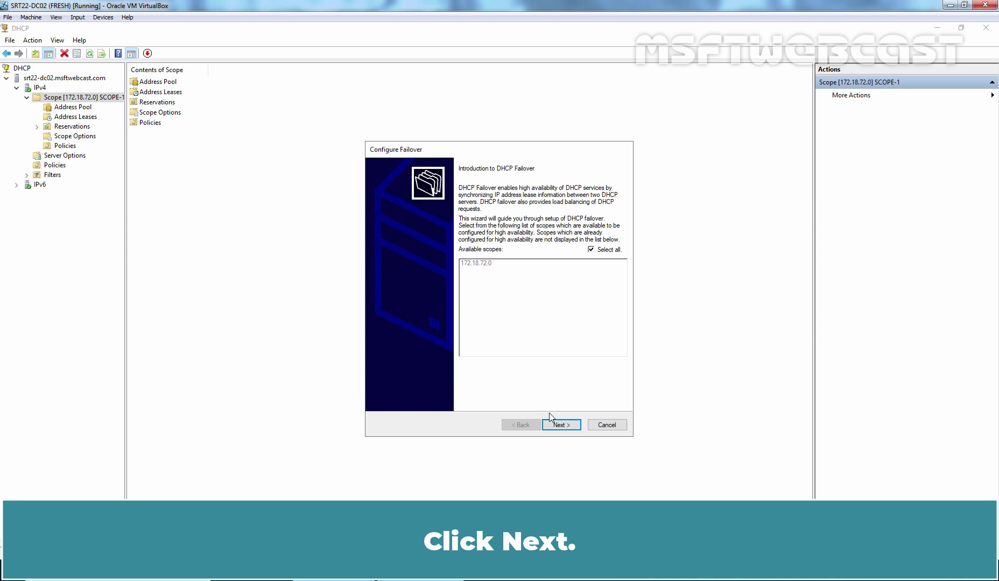
pyautogui.click(560, 425)
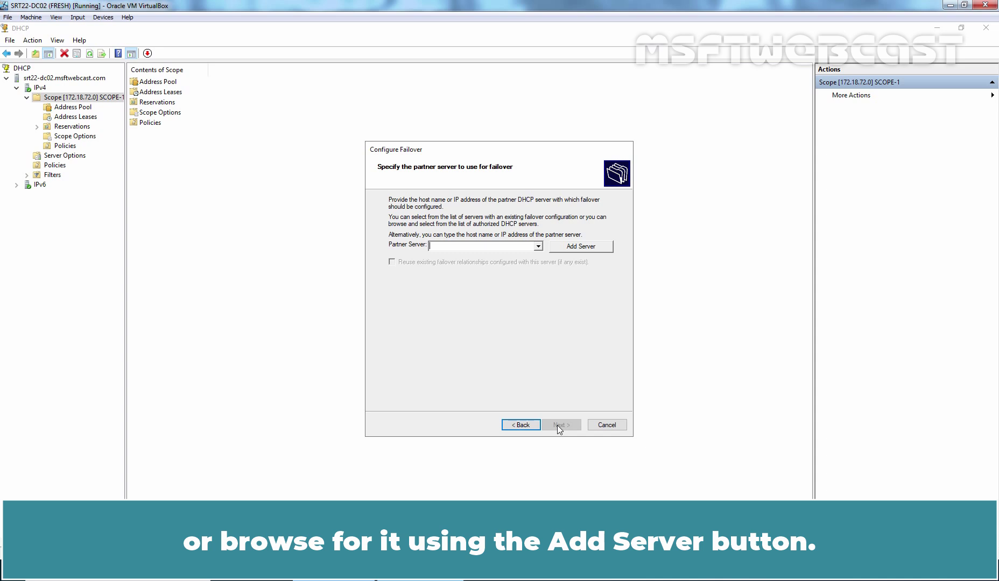
# Enter partner server srt22-dc01.msftwebcast.com and name the relationship MSFTDHCP-FAILOVER
pyautogui.write('srt22')
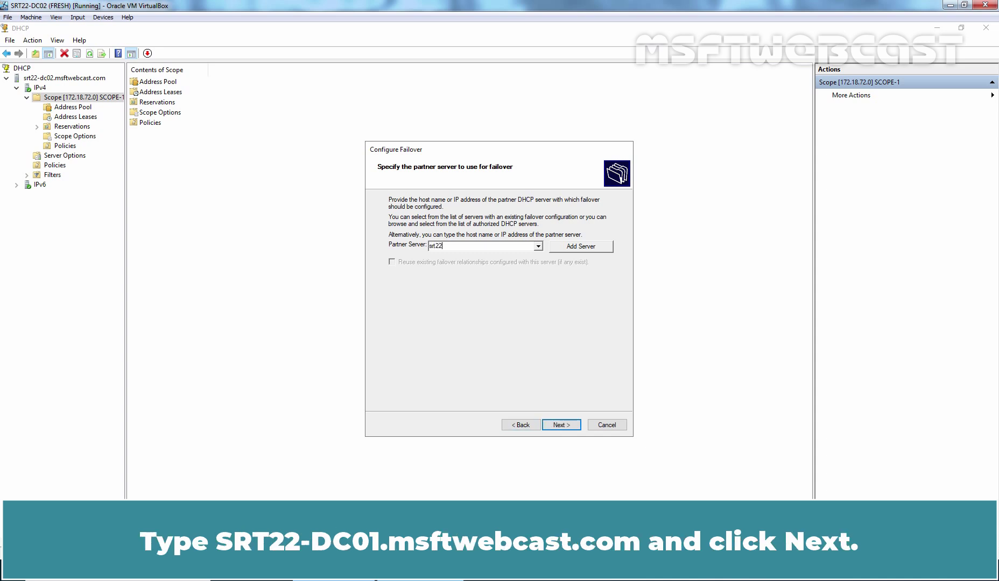
pyautogui.write('-dc01.msftwebcast.com')
pyautogui.click(560, 426)
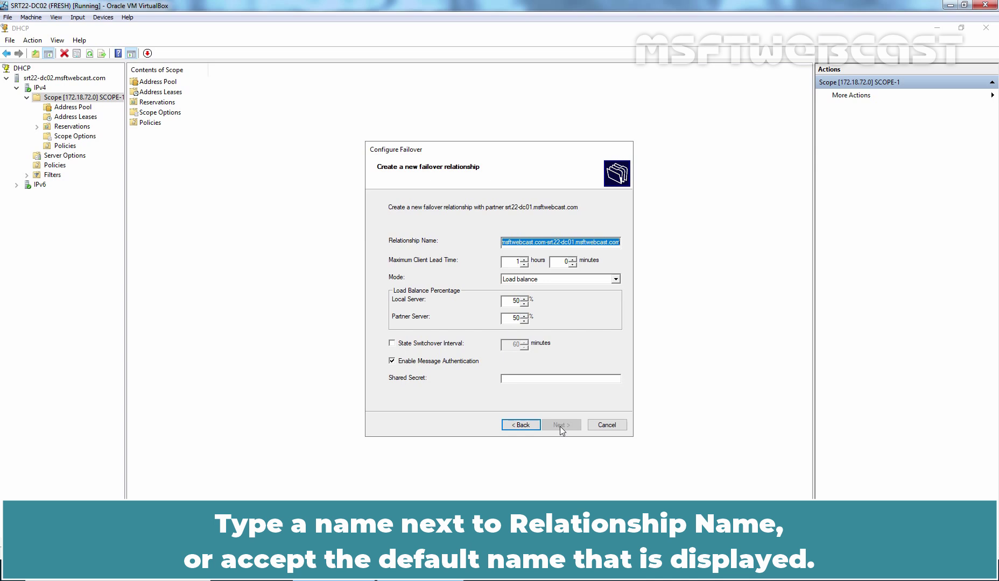
pyautogui.write('MS')
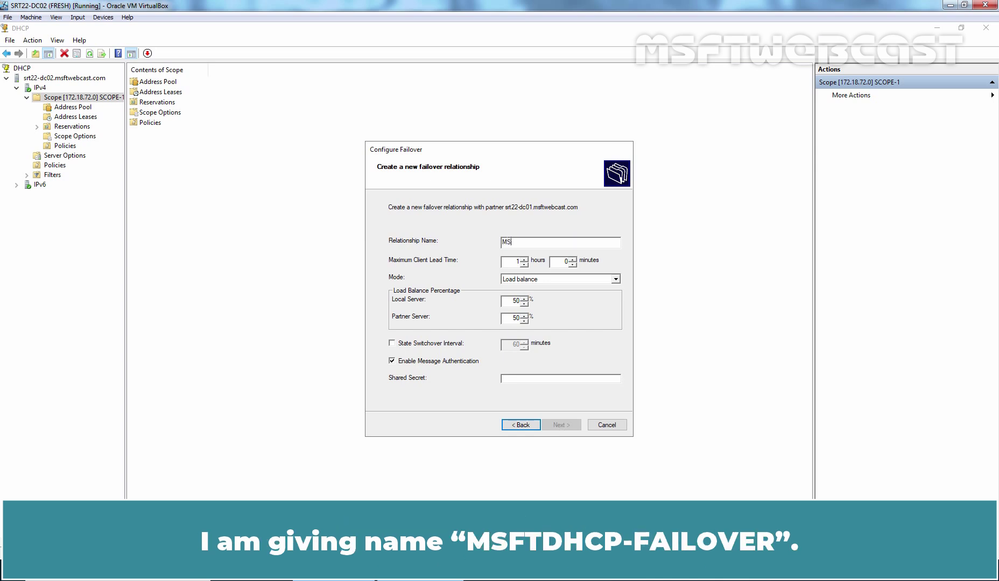
pyautogui.write('FTDHCP-FAILOVER')
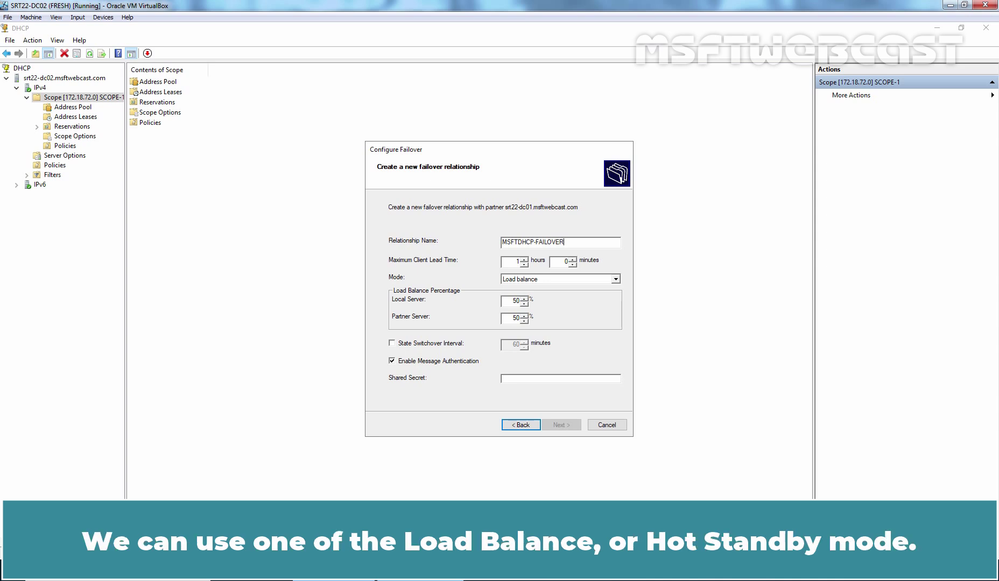
# Expand the failover Mode dropdown to show Load balance and Hot standby
pyautogui.click(612, 280)
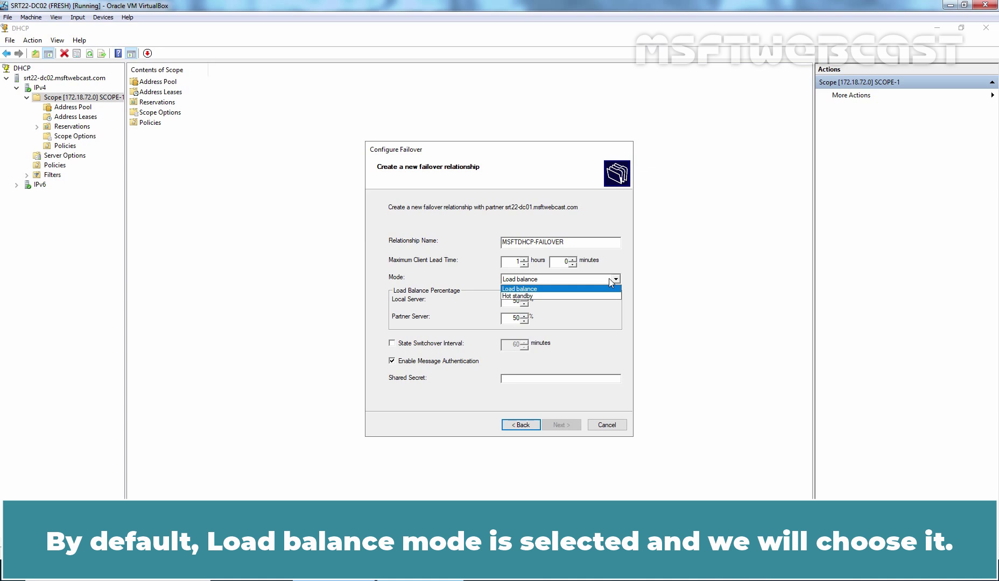
# Keep Load balance mode, enter the shared secret, apply the failover, and close the progress log
pyautogui.click(569, 290)
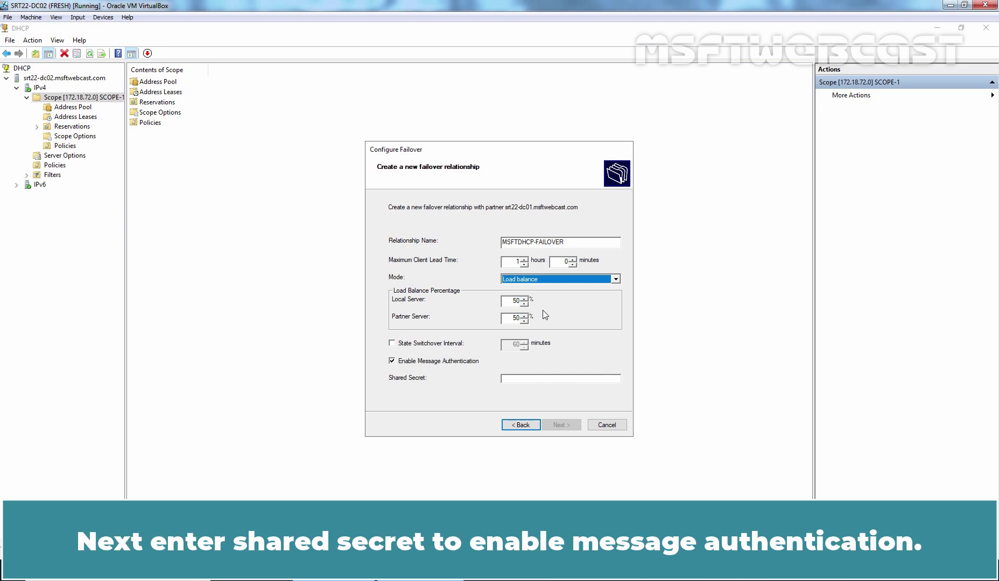
pyautogui.click(526, 379)
pyautogui.write('Password1')
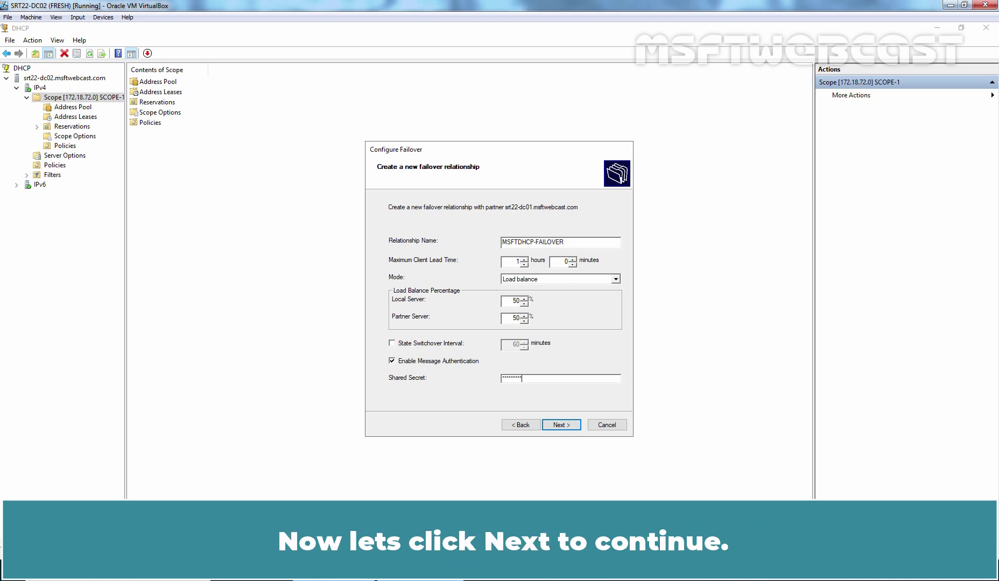
pyautogui.click(561, 425)
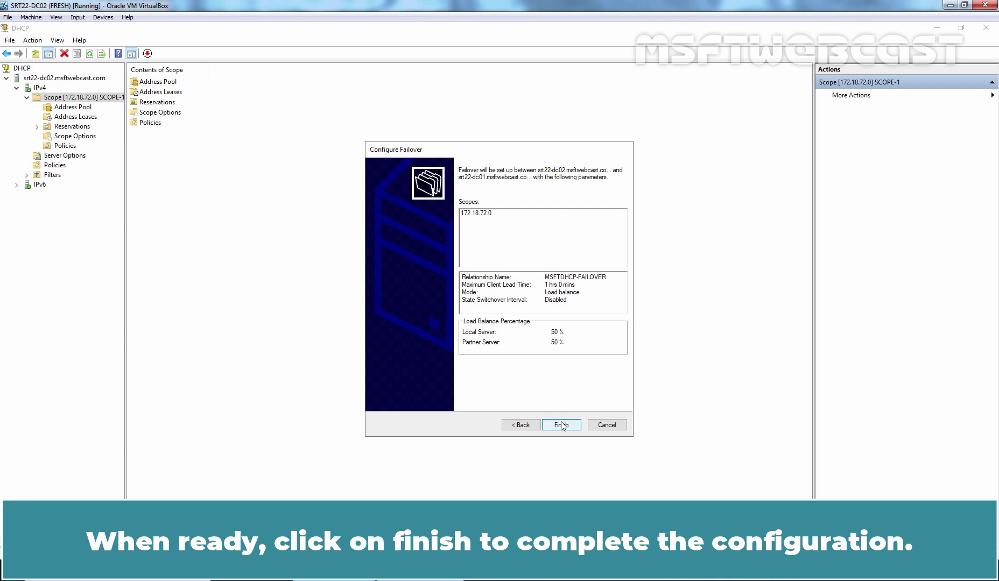
pyautogui.click(561, 425)
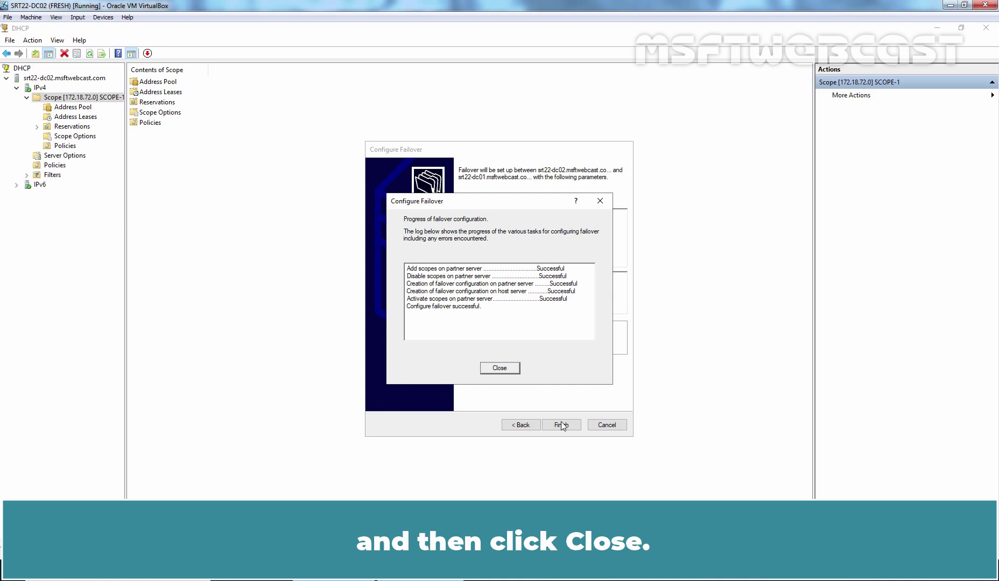
pyautogui.click(498, 369)
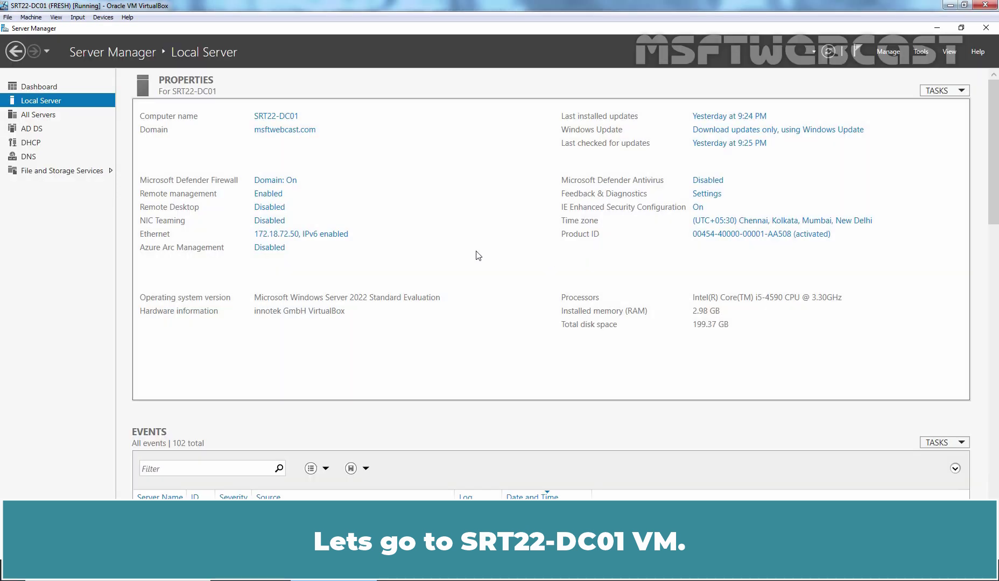
# On SRT22-DC01, open the DHCP console maximized, expand the server and IPv4, and widen the tree
pyautogui.click(921, 53)
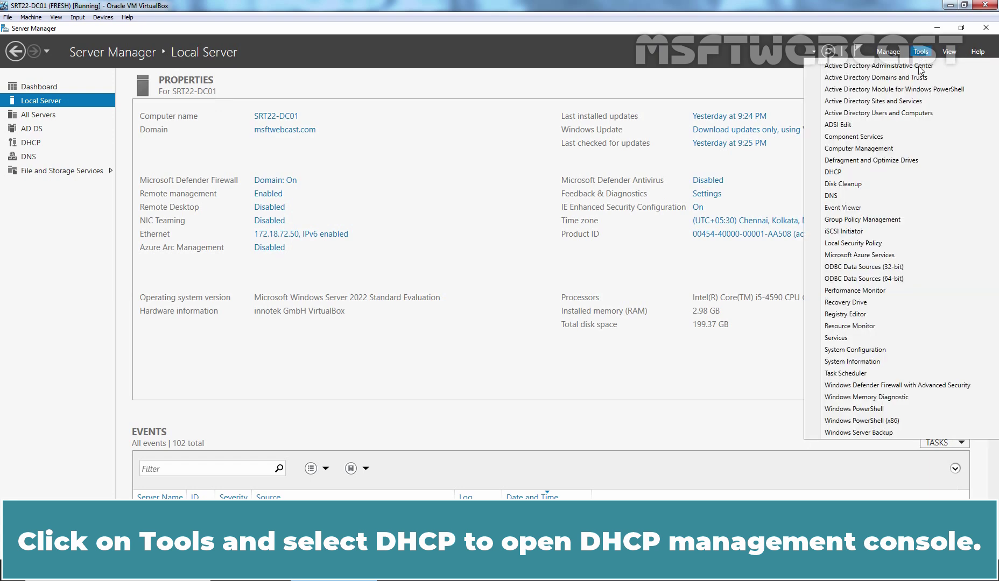
pyautogui.click(841, 169)
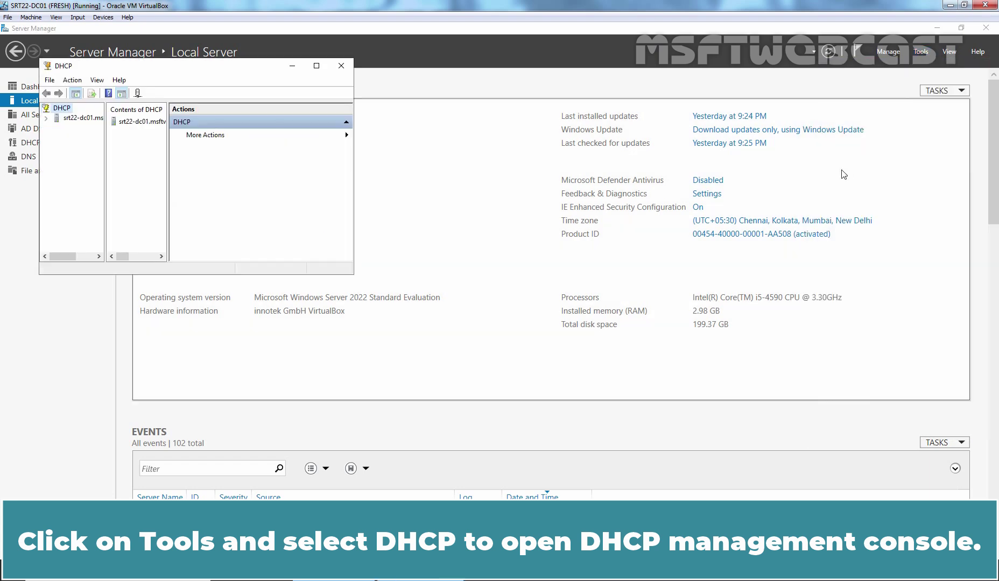
pyautogui.click(317, 65)
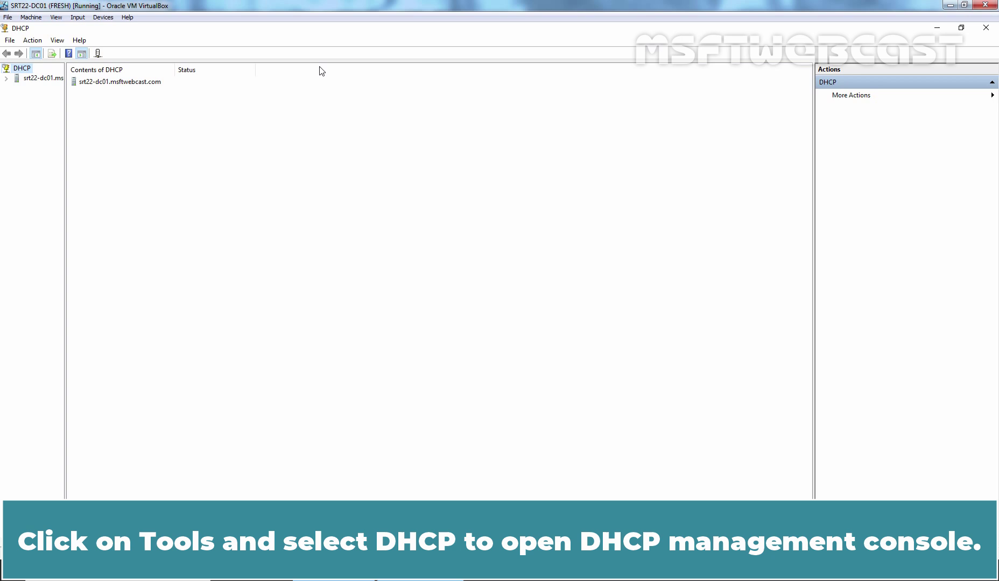
pyautogui.click(41, 79)
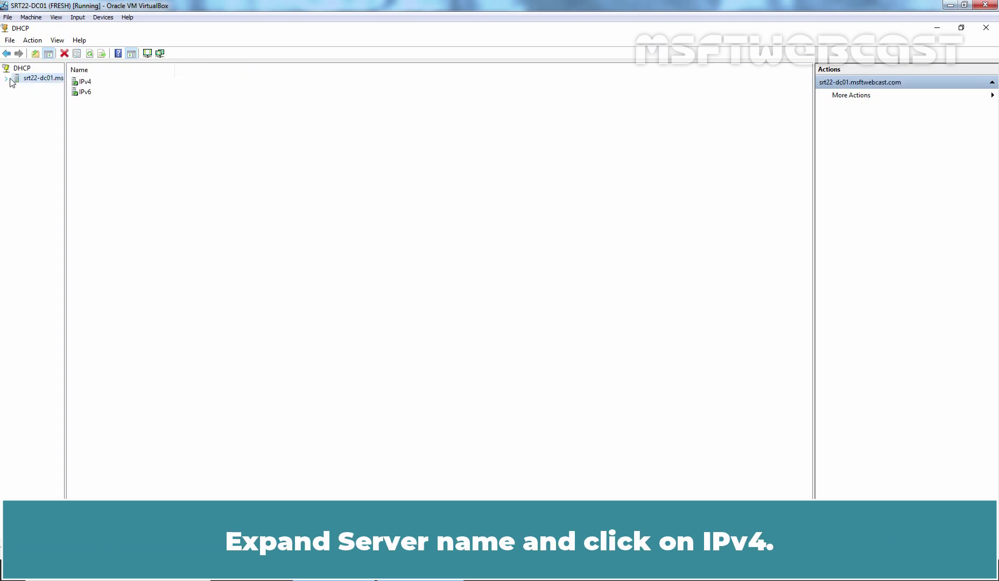
pyautogui.click(6, 78)
pyautogui.doubleClick(27, 88)
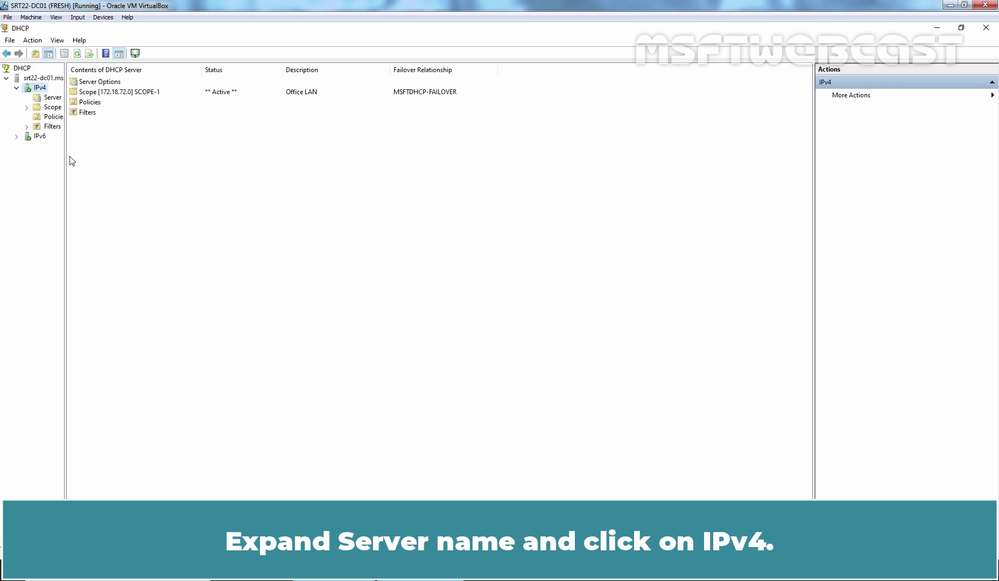
pyautogui.moveTo(65, 159); pyautogui.dragTo(152, 170)
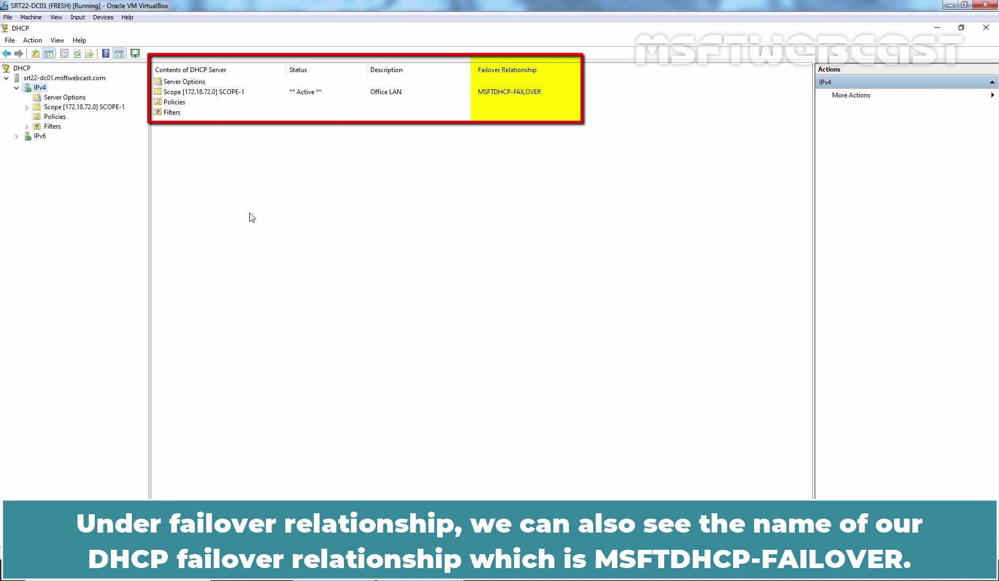
# Review SCOPE-1's failover details in its properties on srt22-dc01, then close them
pyautogui.rightClick(98, 107)
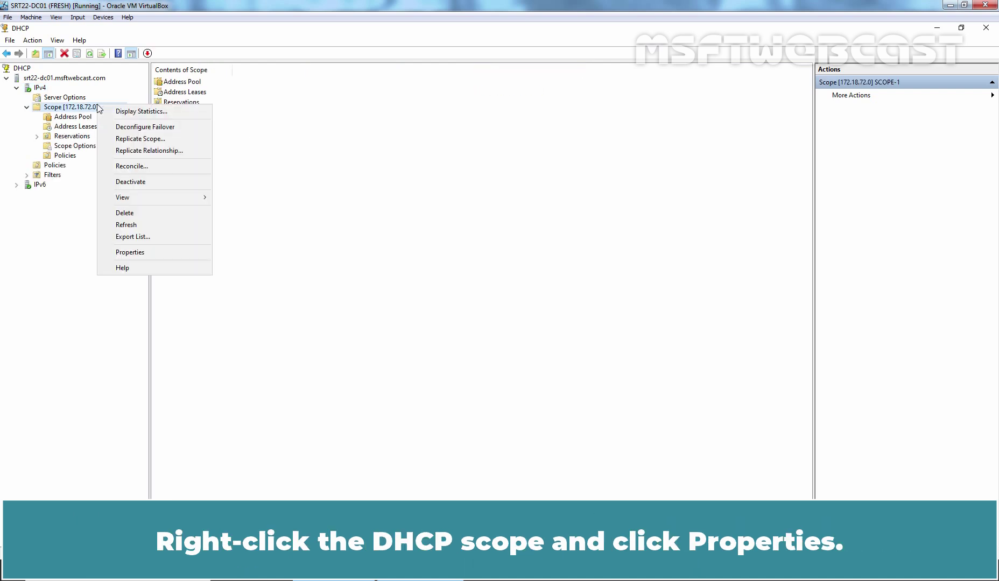
pyautogui.click(129, 251)
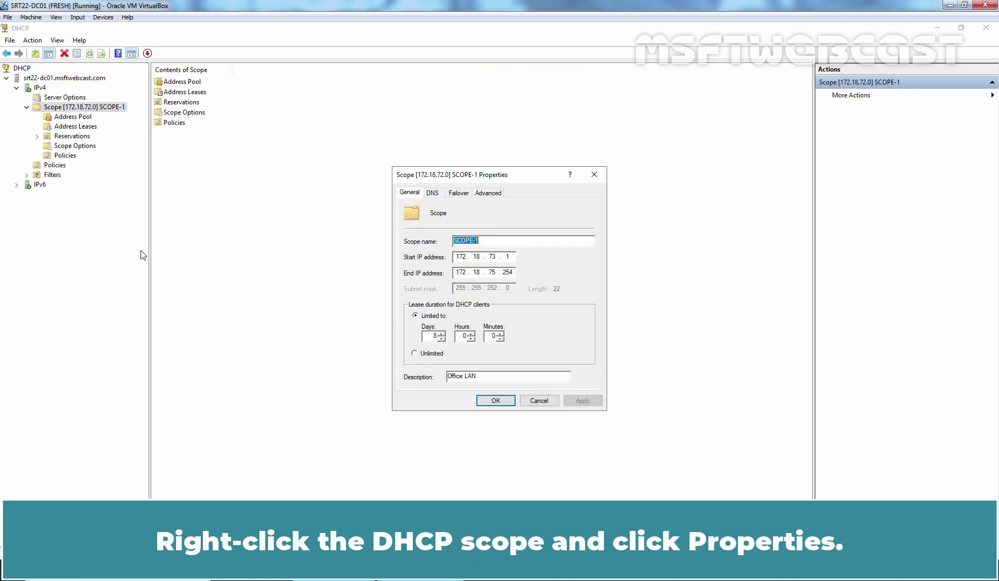
pyautogui.click(456, 195)
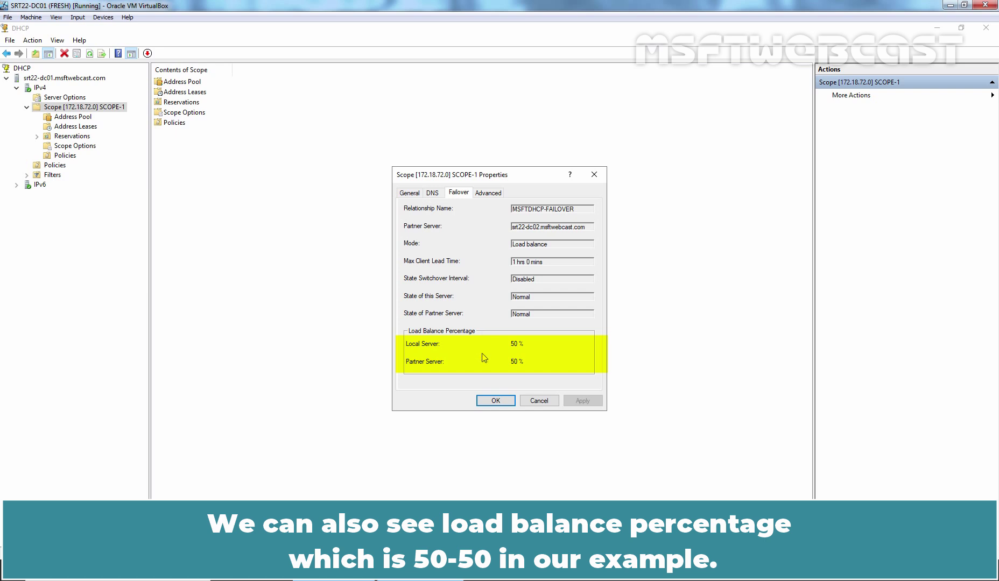
pyautogui.click(496, 401)
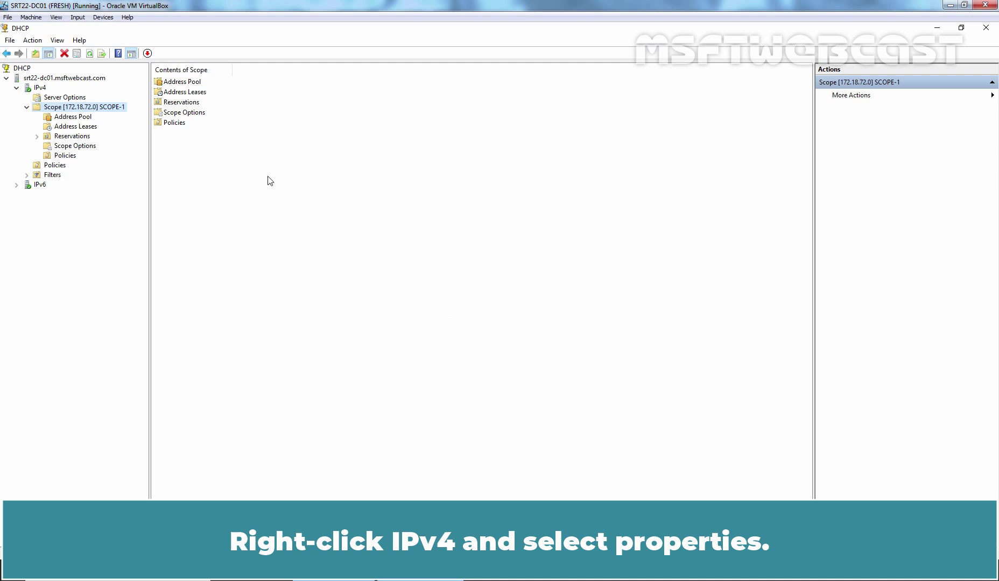
# Inspect the MSFTDHCP-FAILOVER relationship in IPv4 properties, then show SCOPE-1 Address Leases with 172.18.73.1
pyautogui.rightClick(42, 89)
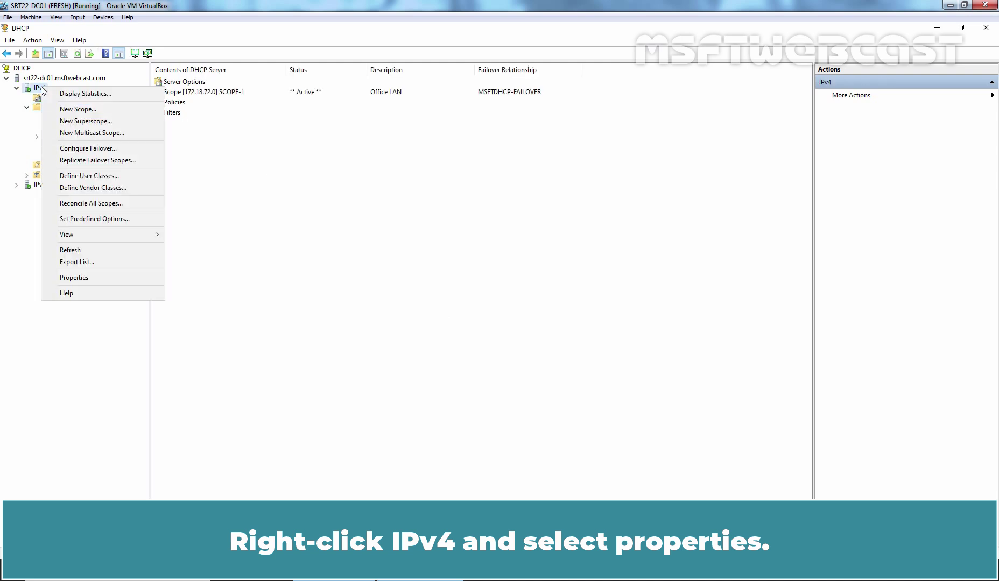
pyautogui.click(108, 277)
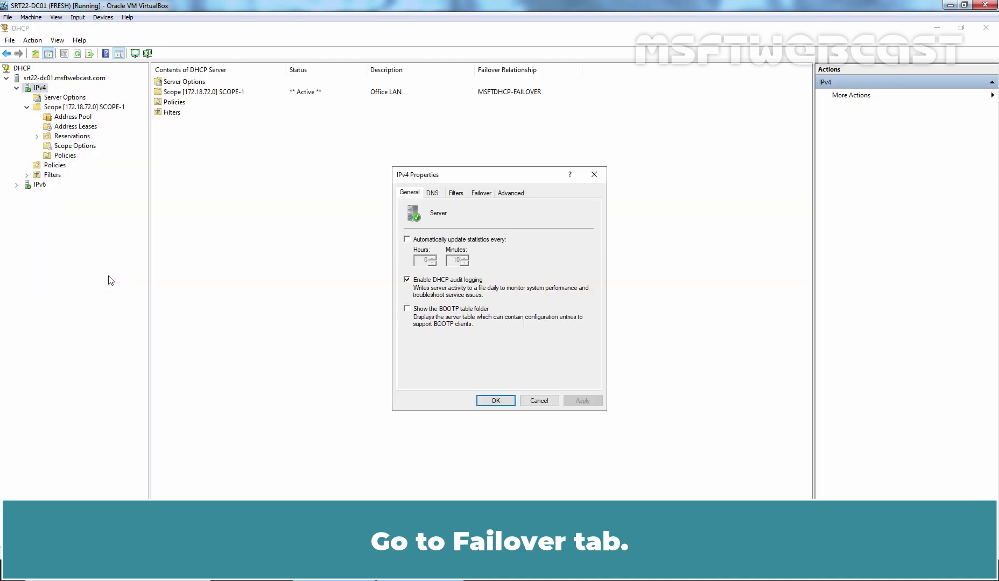
pyautogui.click(481, 194)
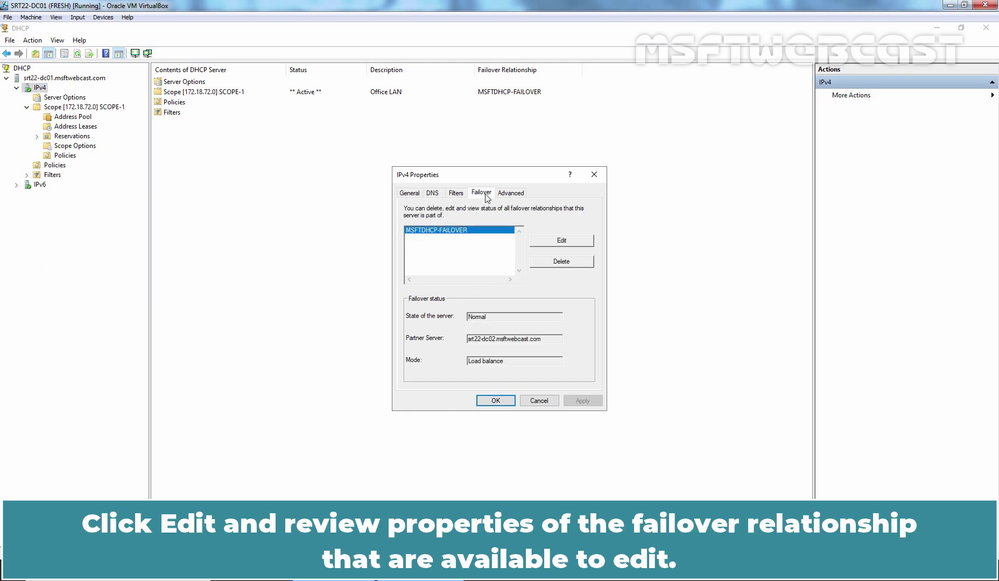
pyautogui.click(562, 241)
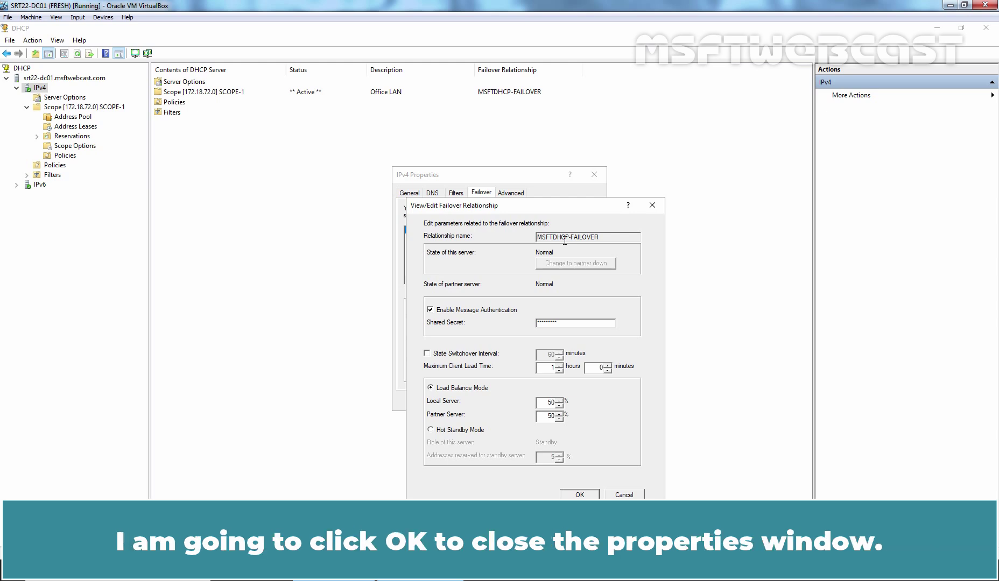
pyautogui.click(577, 494)
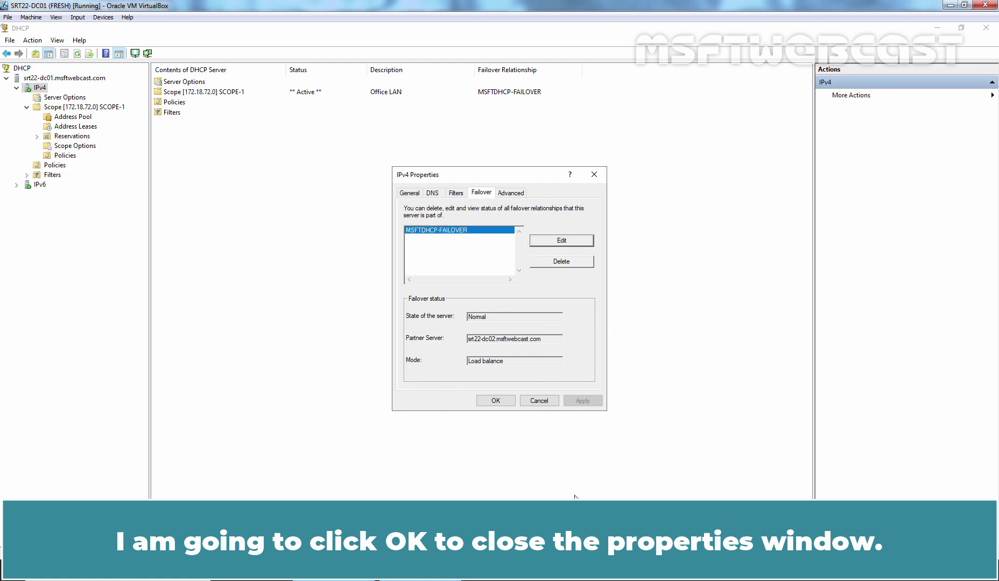
pyautogui.click(493, 400)
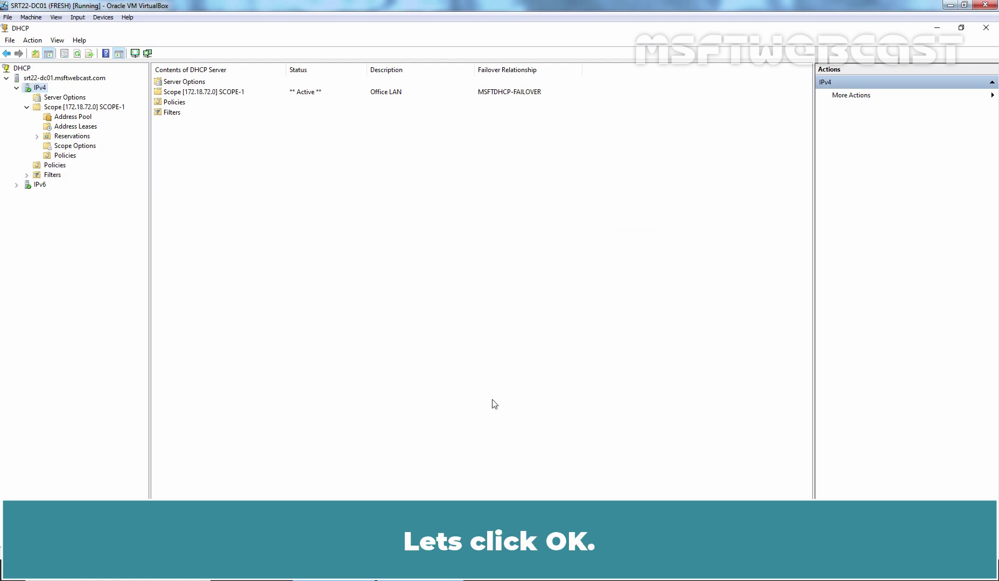
pyautogui.click(72, 128)
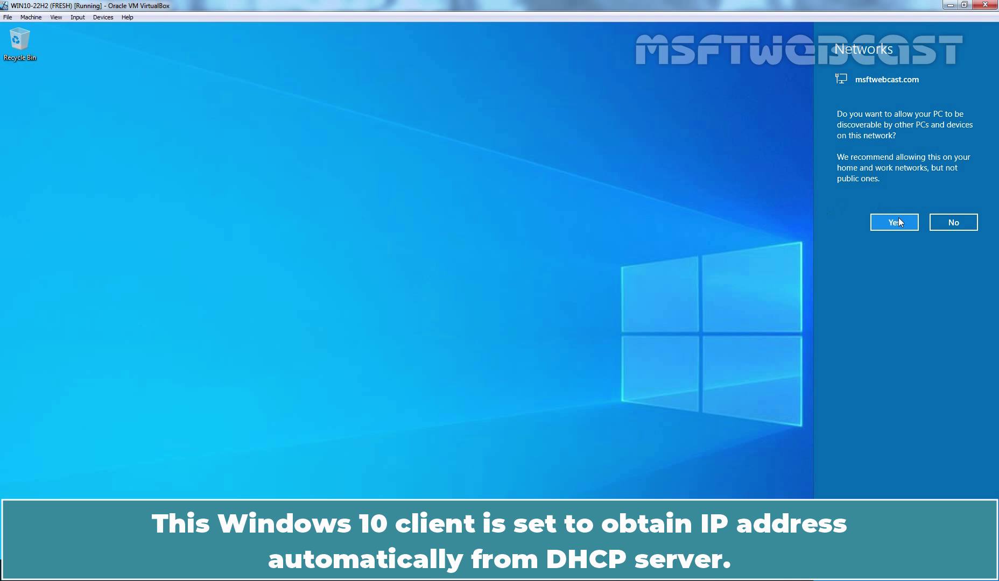
# Accept the Networks discovery prompt and run ipconfig /all in PowerShell, showing lease 172.18.73.1 from 172.18.72.51
pyautogui.click(894, 223)
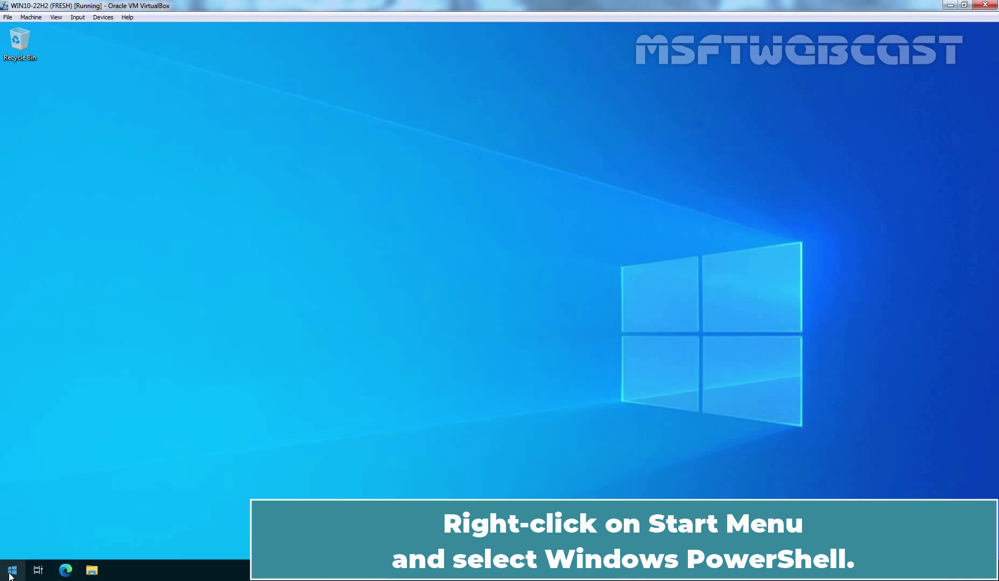
pyautogui.rightClick(13, 571)
pyautogui.click(105, 409)
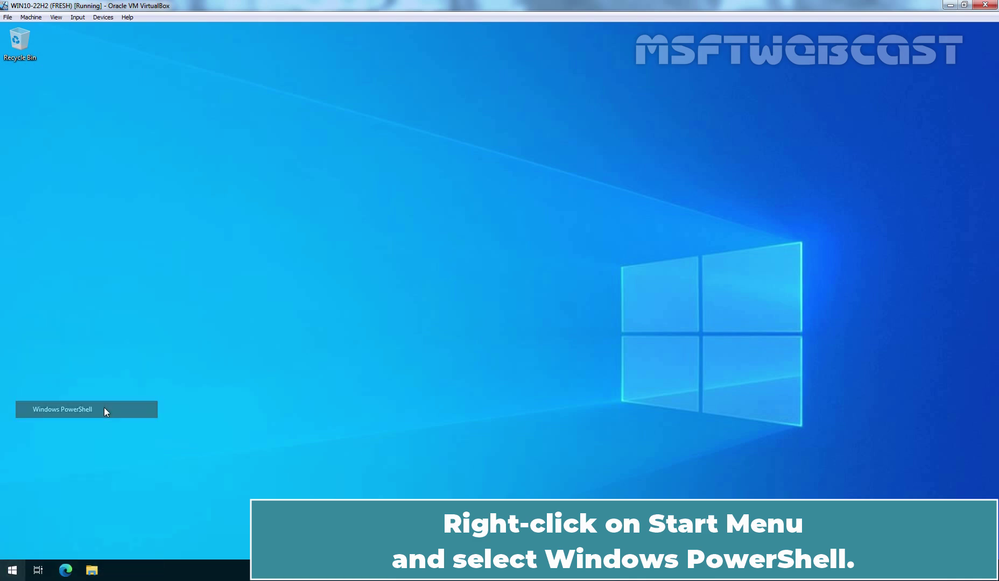
pyautogui.write('ipconfig /all')
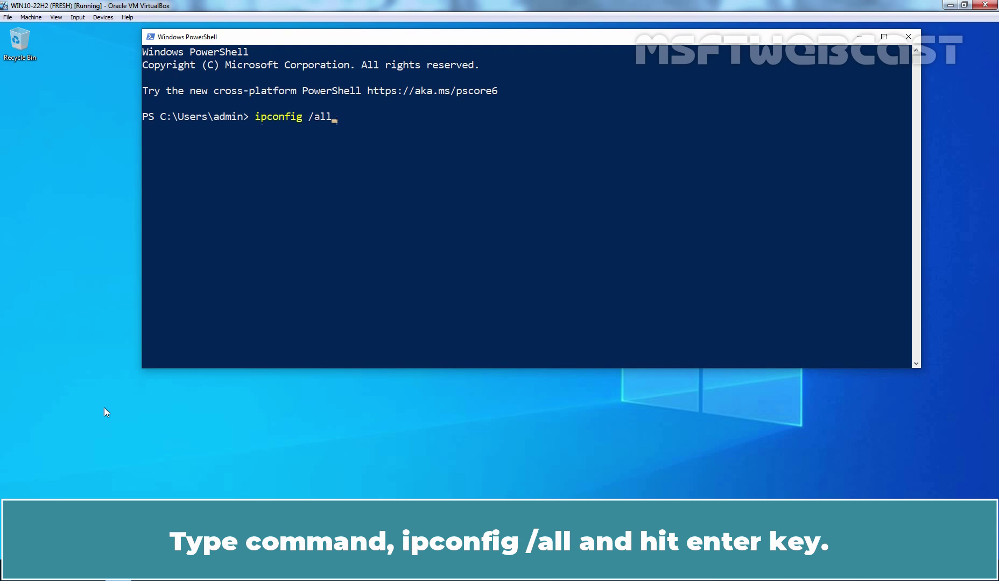
pyautogui.press('Return')
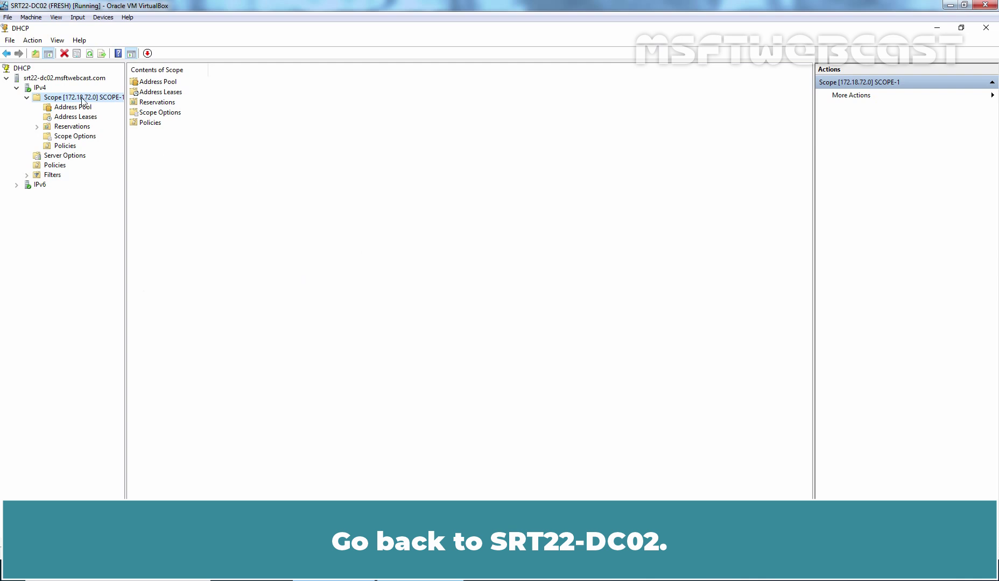
# Stop the DHCP Server service on srt22-dc02.msftwebcast.com through All Tasks > Stop
pyautogui.rightClick(72, 79)
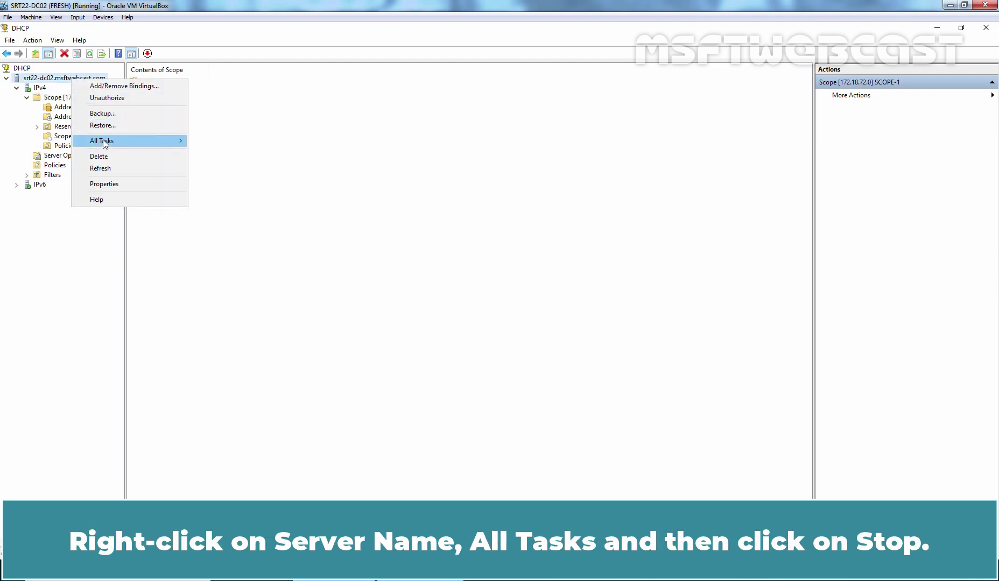
pyautogui.moveTo(173, 141)
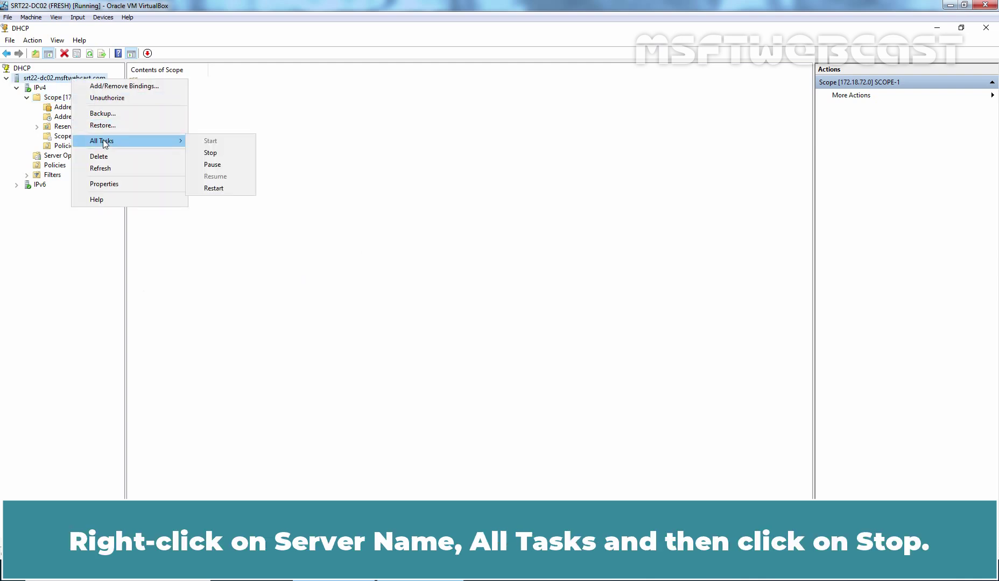
pyautogui.click(228, 153)
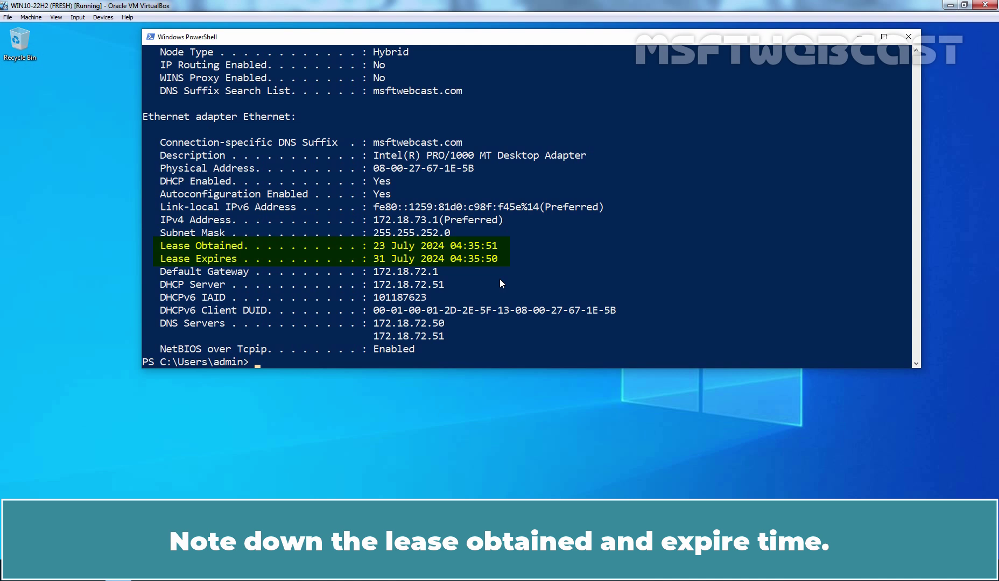
# Renew the client's DHCP lease with ipconfig /renew
pyautogui.press('Up')
pyautogui.press('BackSpace')
pyautogui.press('BackSpace')
pyautogui.press('BackSpace')
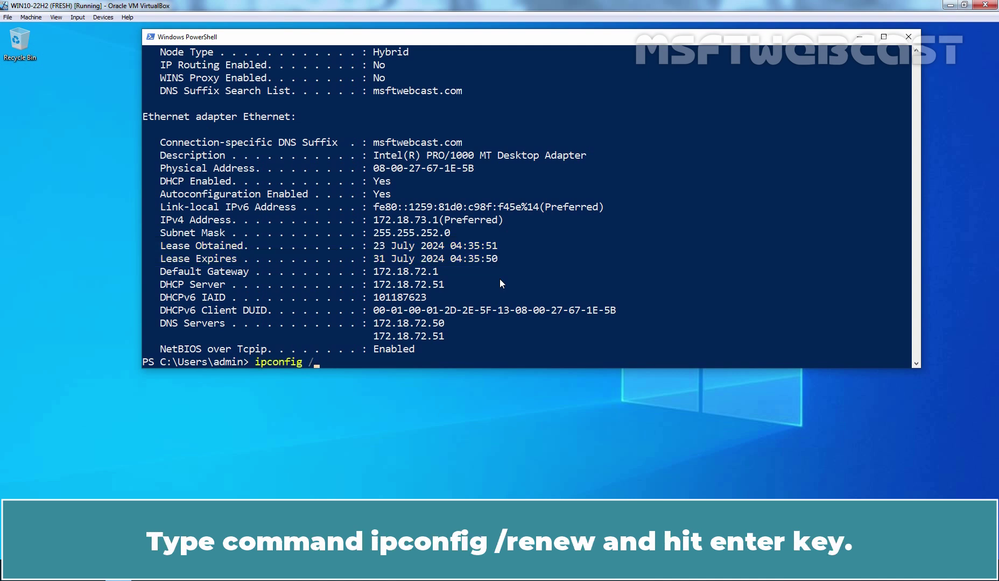
pyautogui.write('renew')
pyautogui.press('Return')
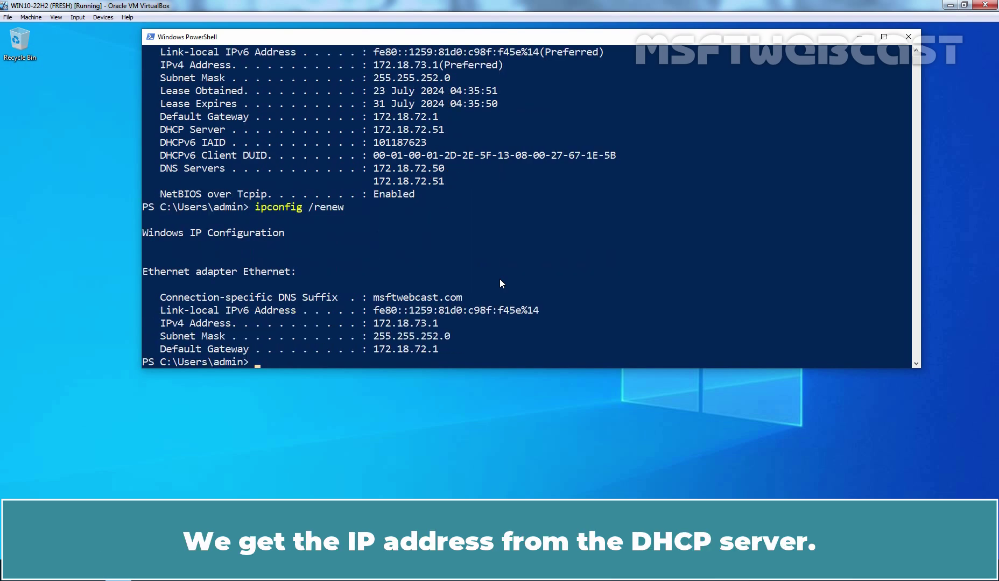
# Run ipconfig /all and confirm 172.18.73.1 is now served by DHCP server 172.18.72.50
pyautogui.press('Up')
pyautogui.press('BackSpace')
pyautogui.press('BackSpace')
pyautogui.press('BackSpace')
pyautogui.press('BackSpace')
pyautogui.press('BackSpace')
pyautogui.write('all')
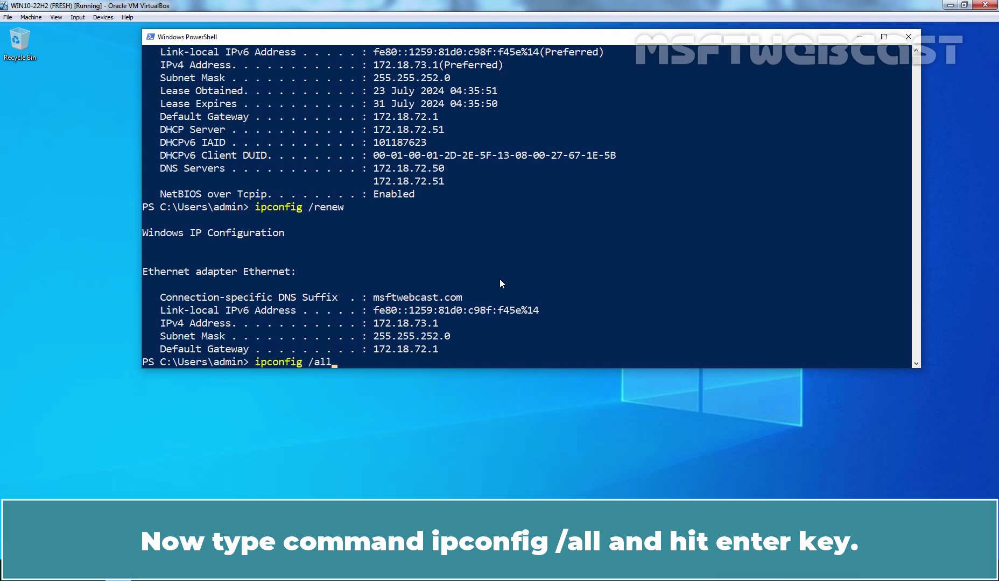
pyautogui.press('Return')
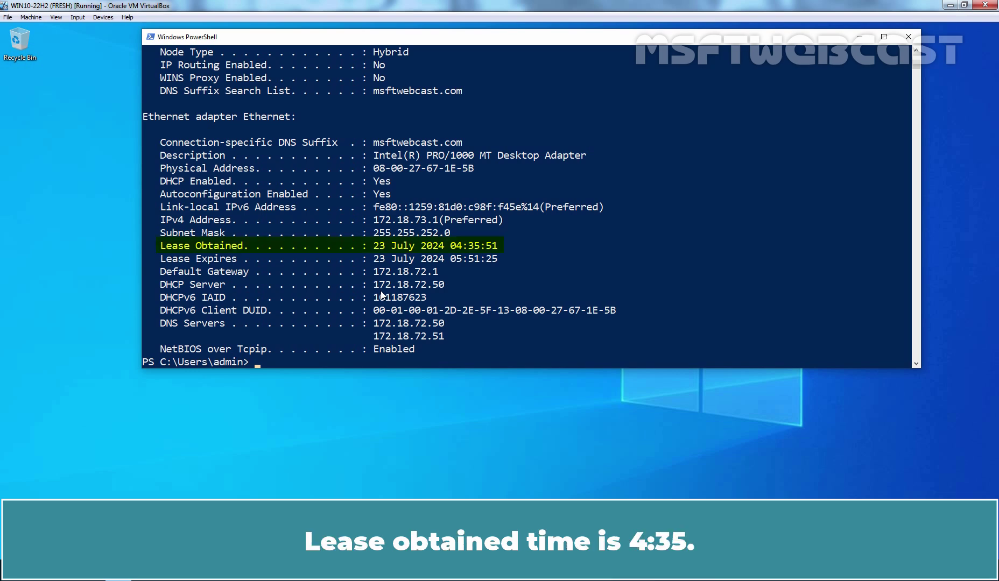
pyautogui.scroll(7, 381, 291)
pyautogui.scroll(6, 381, 294)
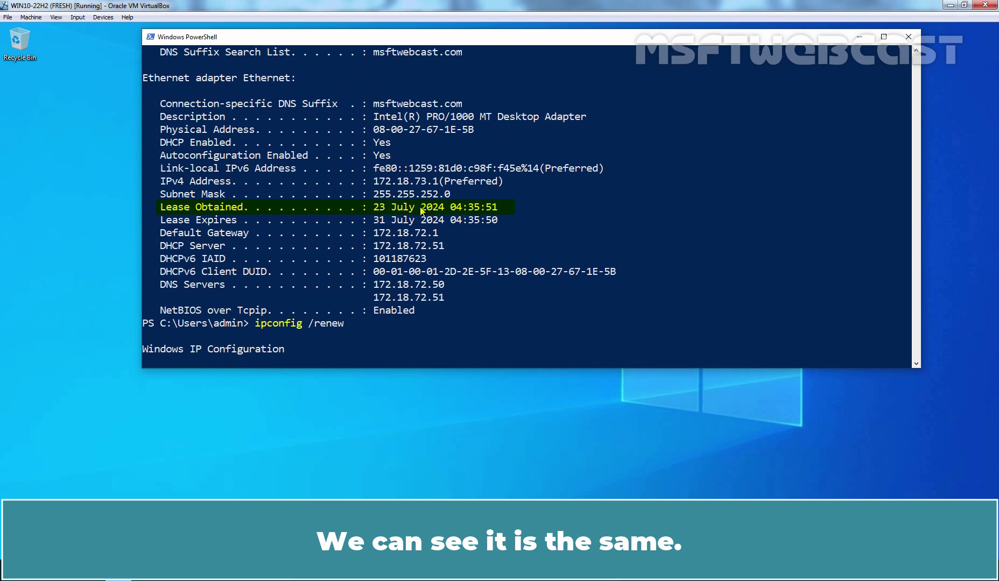
pyautogui.scroll(6, 459, 213)
pyautogui.scroll(-10, 459, 209)
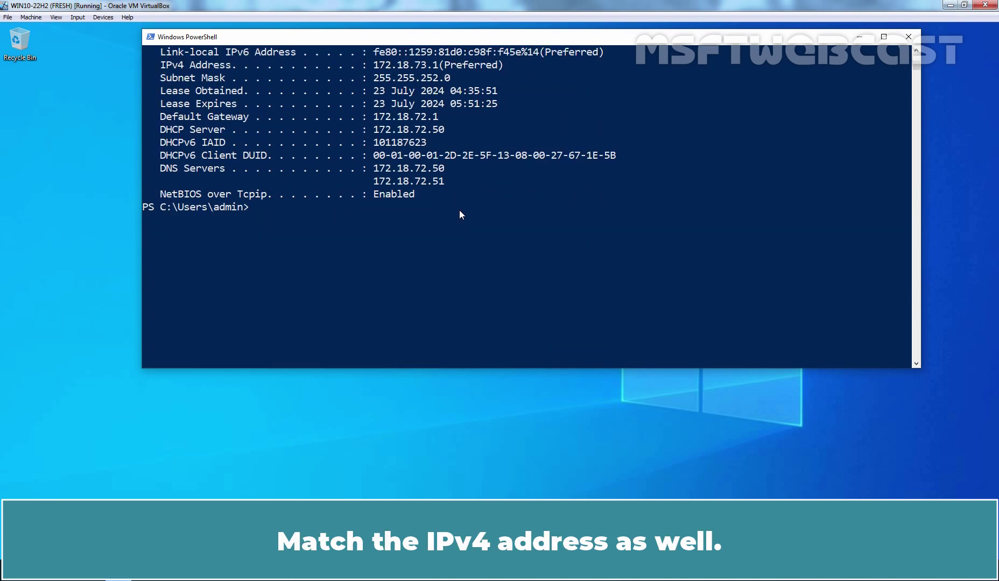
pyautogui.scroll(5, 459, 210)
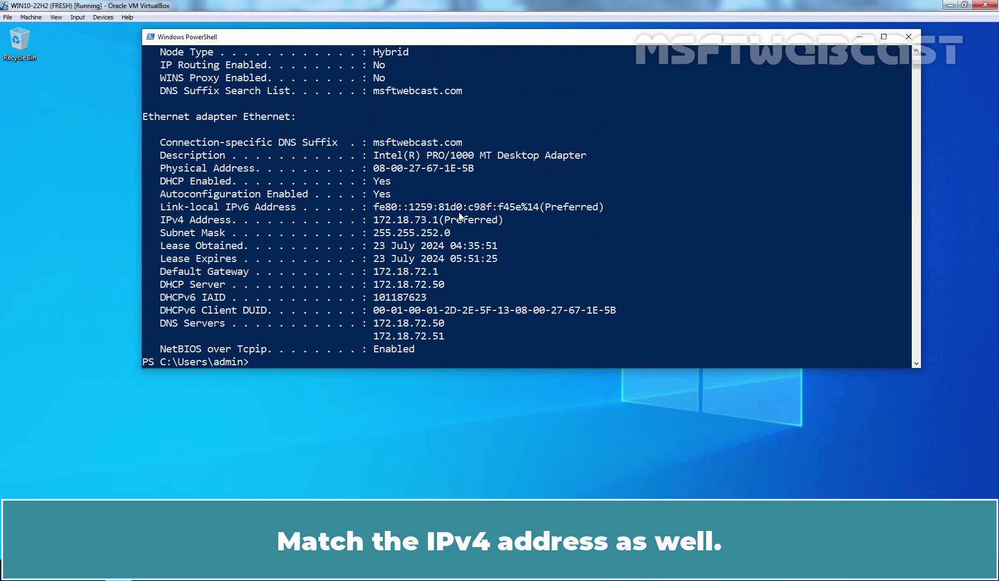